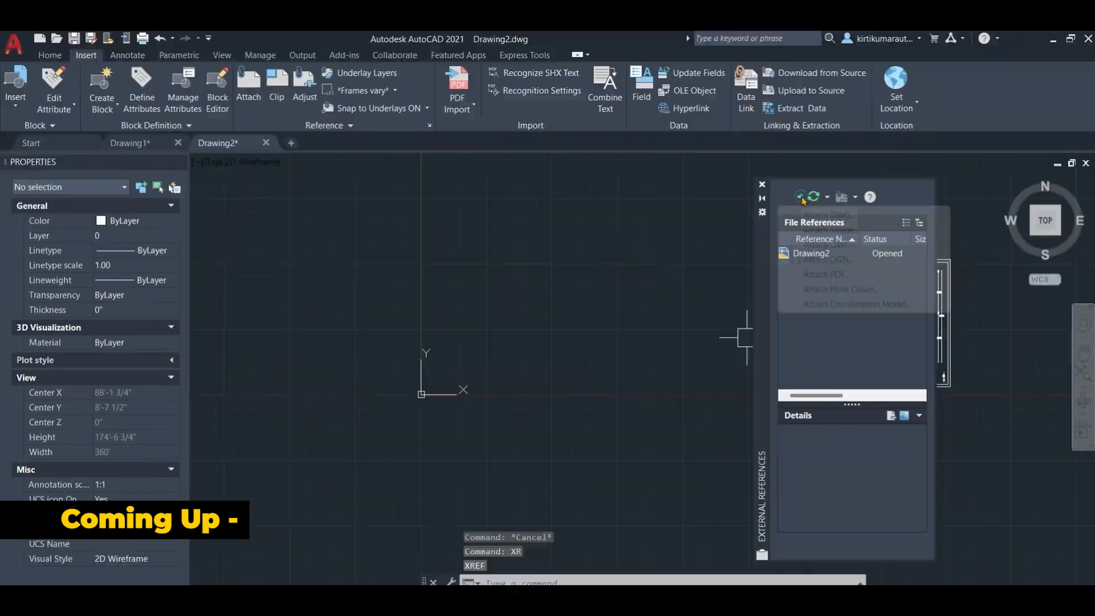
pyautogui.click(801, 163)
pyautogui.click(837, 244)
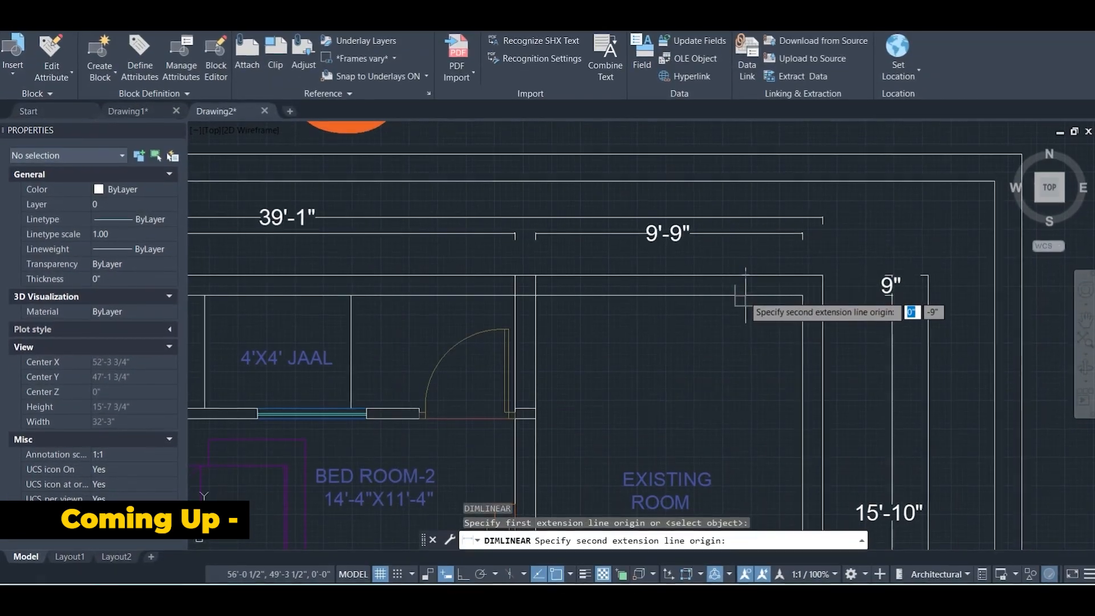
pyautogui.click(745, 296)
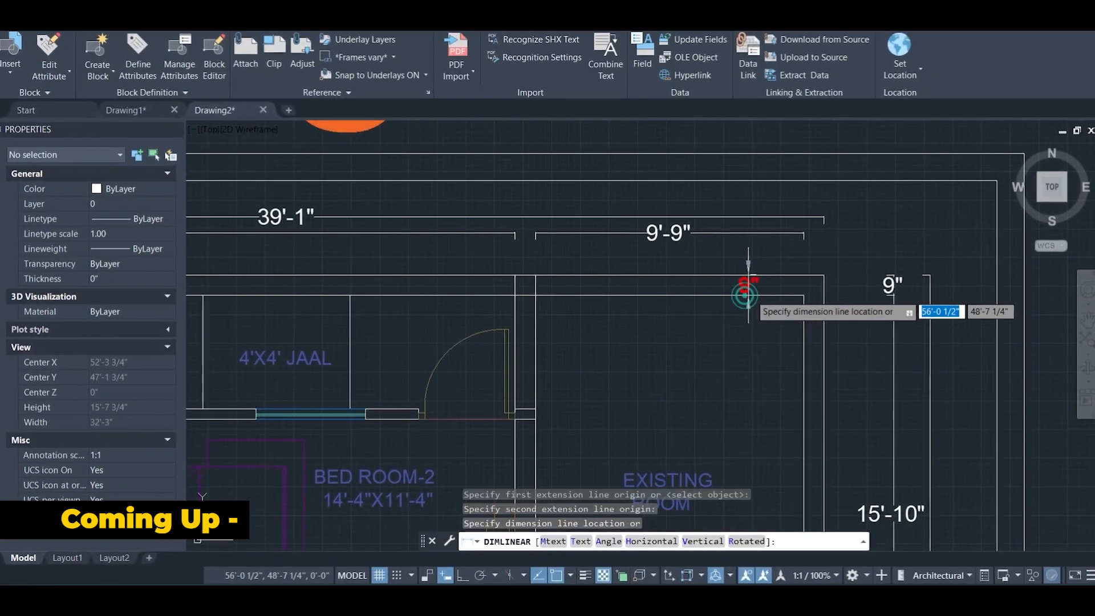
pyautogui.scroll(5, 761, 283)
pyautogui.click(753, 286)
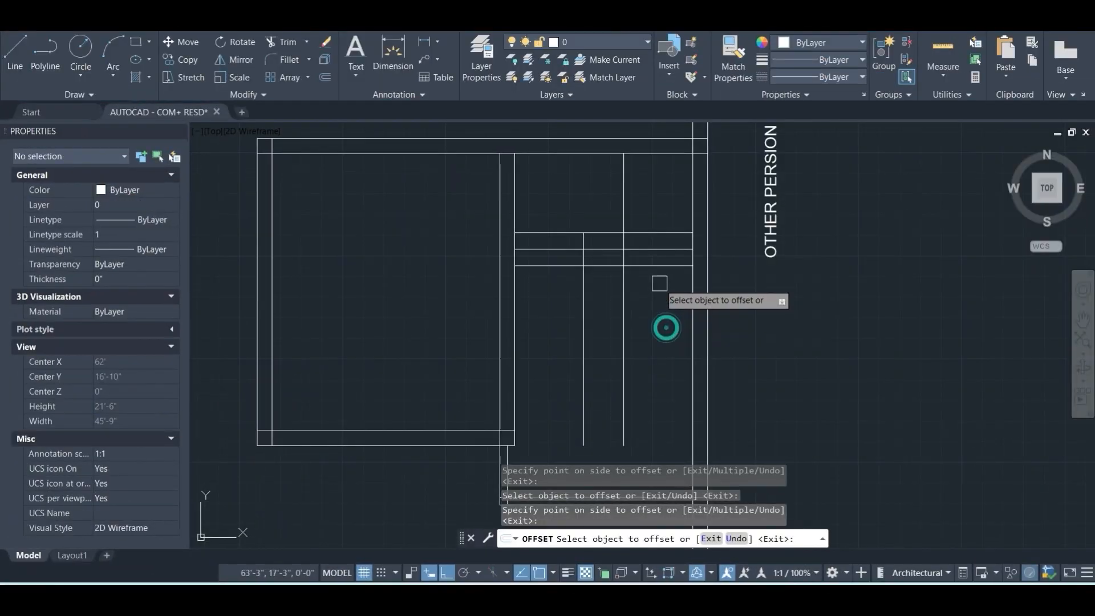
pyautogui.click(650, 298)
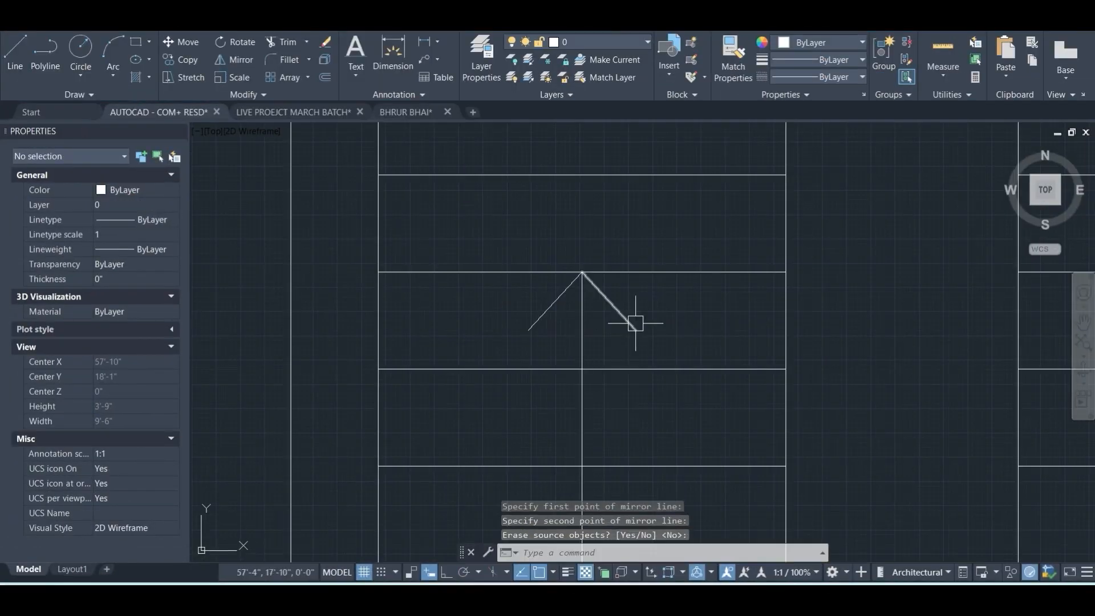
pyautogui.scroll(-3, 631, 320)
pyautogui.scroll(2, 661, 278)
pyautogui.write('l')
pyautogui.press('Return')
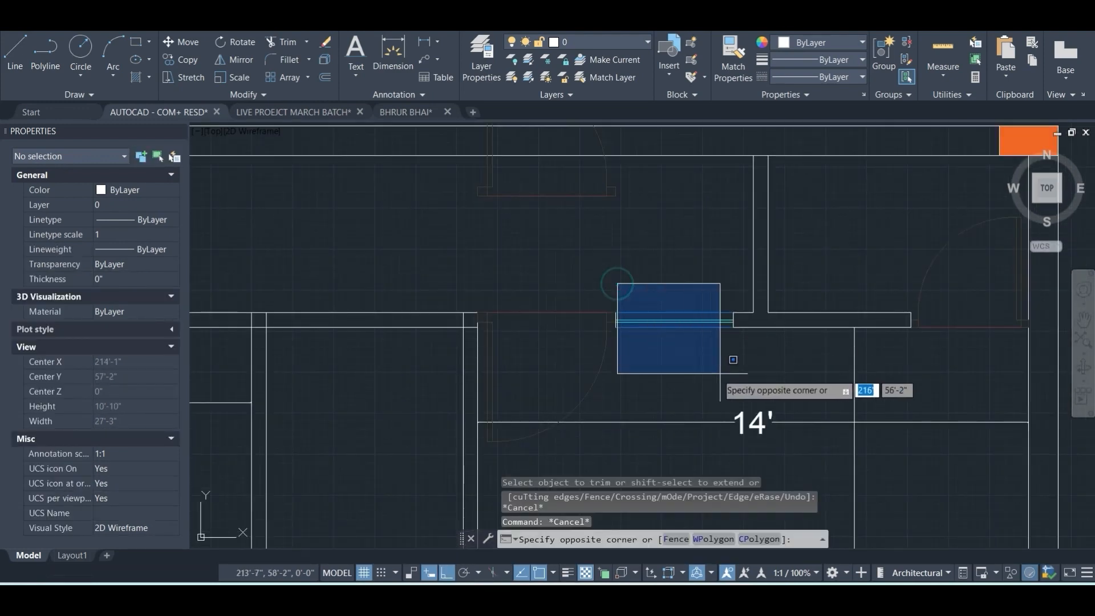
pyautogui.press('Escape')
pyautogui.click(607, 286)
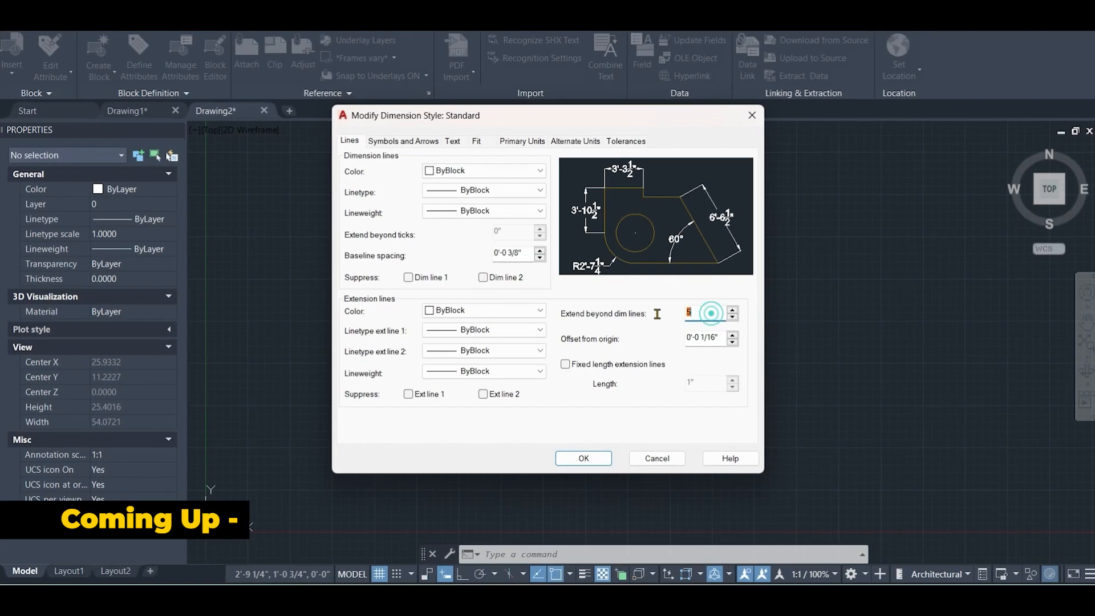
pyautogui.write('1')
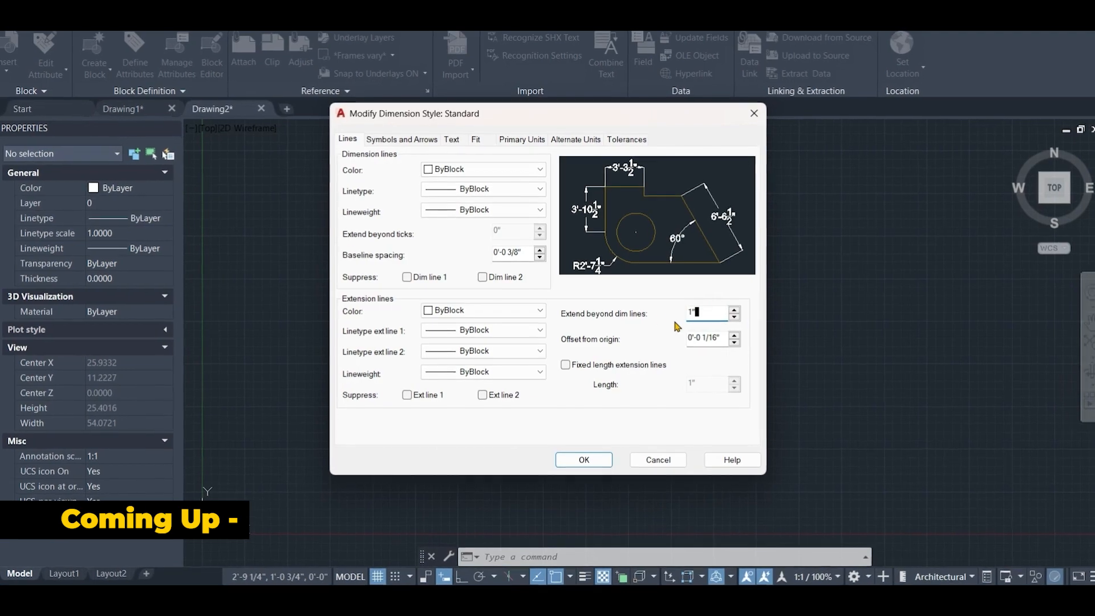
pyautogui.press('Tab')
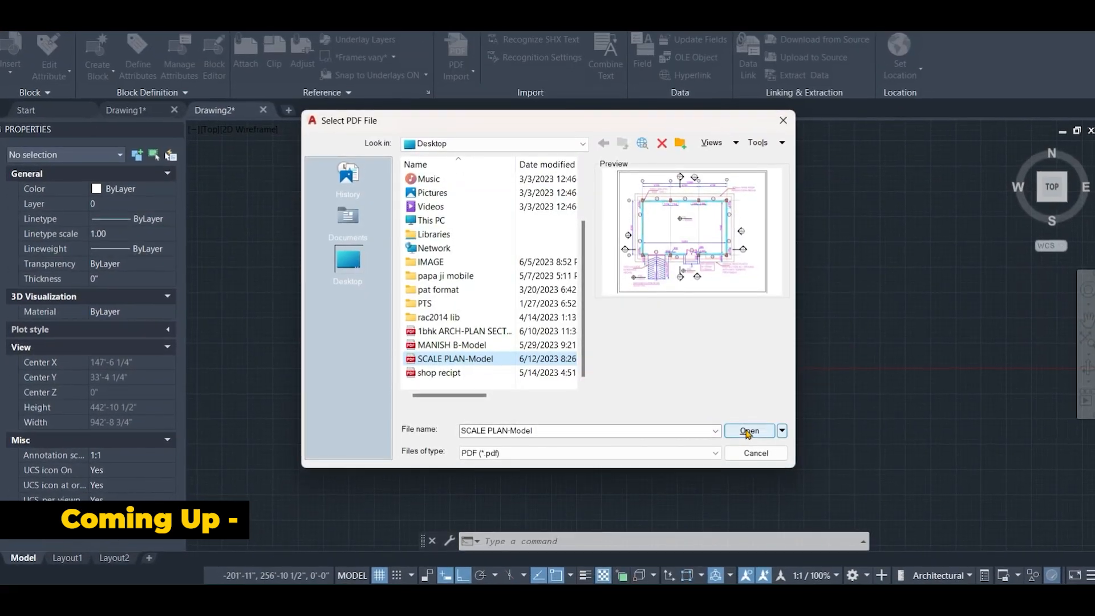
pyautogui.click(748, 431)
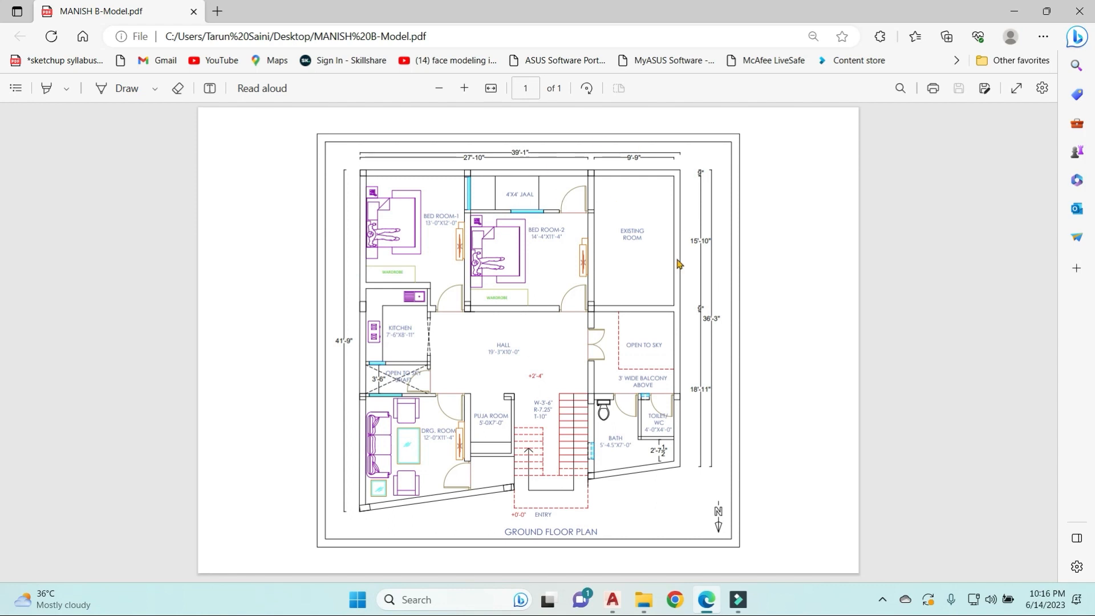
# Step: Switch to AutoCAD and create a new blank drawing
pyautogui.click(621, 599)
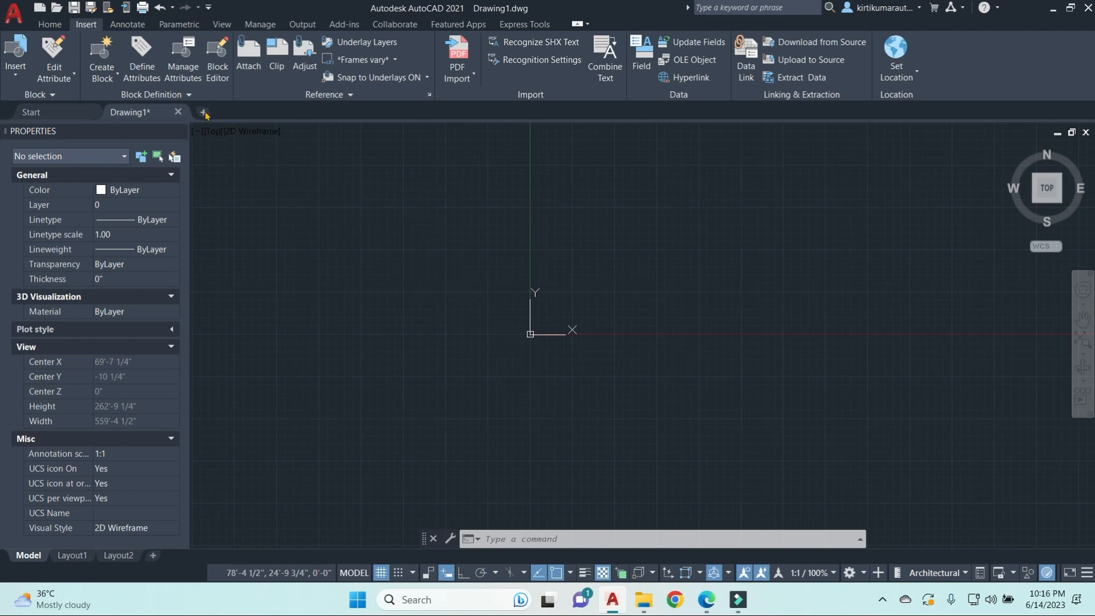
pyautogui.click(204, 112)
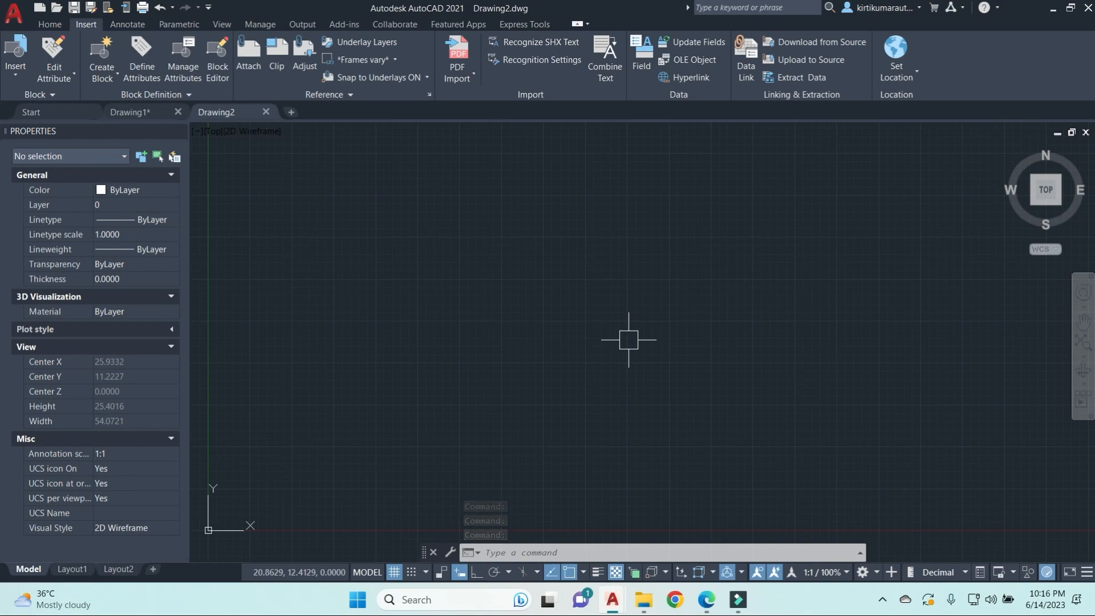
# Step: Examine the ground floor plan PDF in the browser up close, then return to the new AutoCAD drawing
pyautogui.click(706, 599)
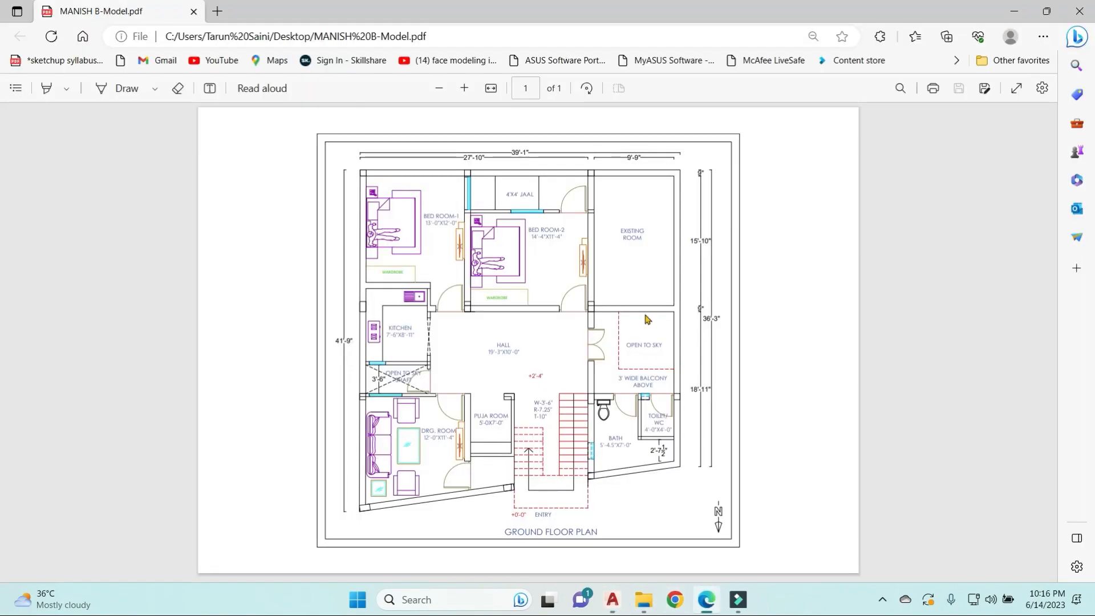
pyautogui.keyDown('ctrl'); pyautogui.scroll(5, 705, 270); pyautogui.keyUp('ctrl')
pyautogui.keyDown('ctrl'); pyautogui.scroll(-5, 825, 234); pyautogui.keyUp('ctrl')
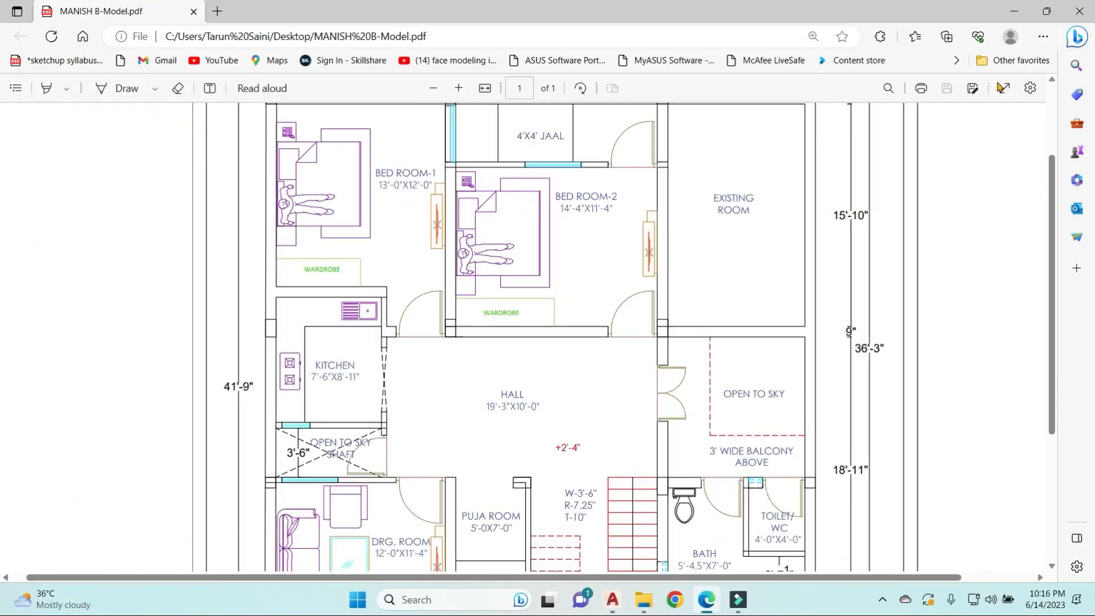
pyautogui.hotkey('alt', 'Tab')
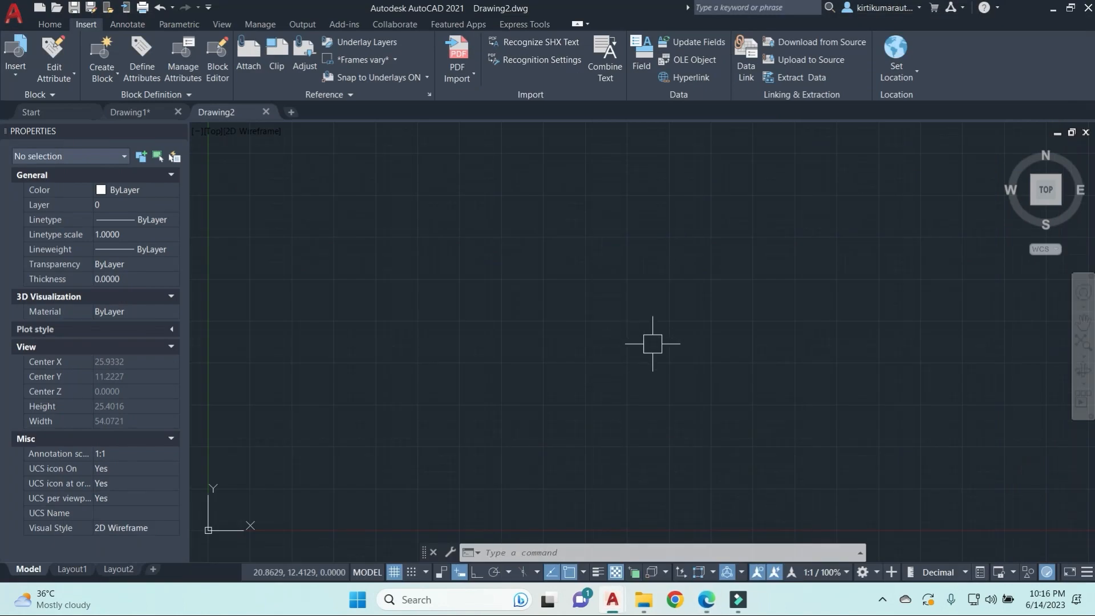
# Step: Configure the drawing units to Architectural length with 0'-0 1/4" precision and an insertion scale in inches
pyautogui.write('UN')
pyautogui.press('Return')
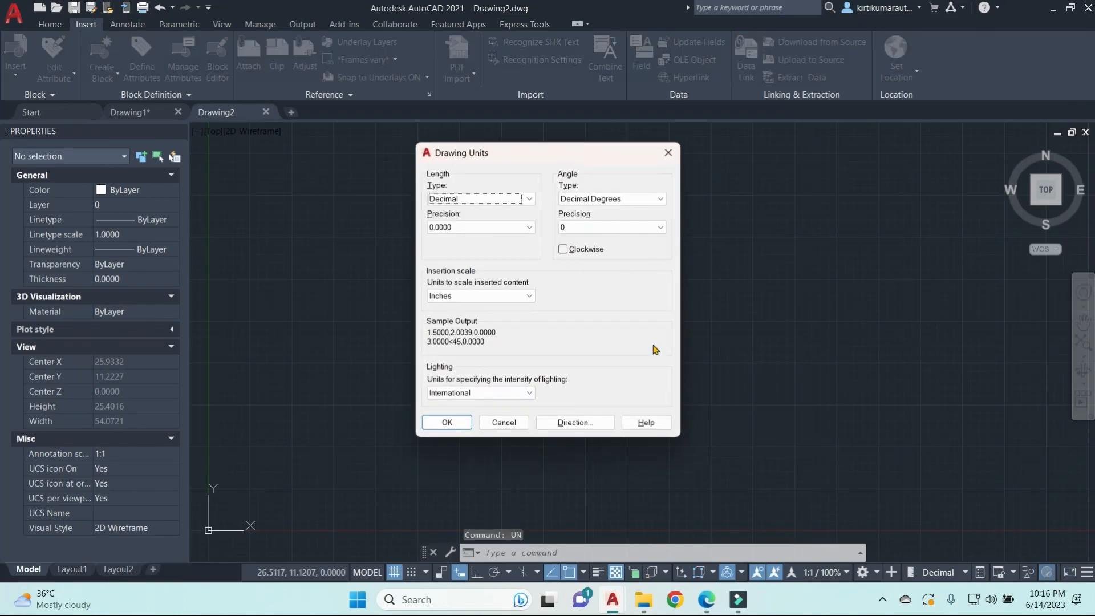
pyautogui.click(529, 199)
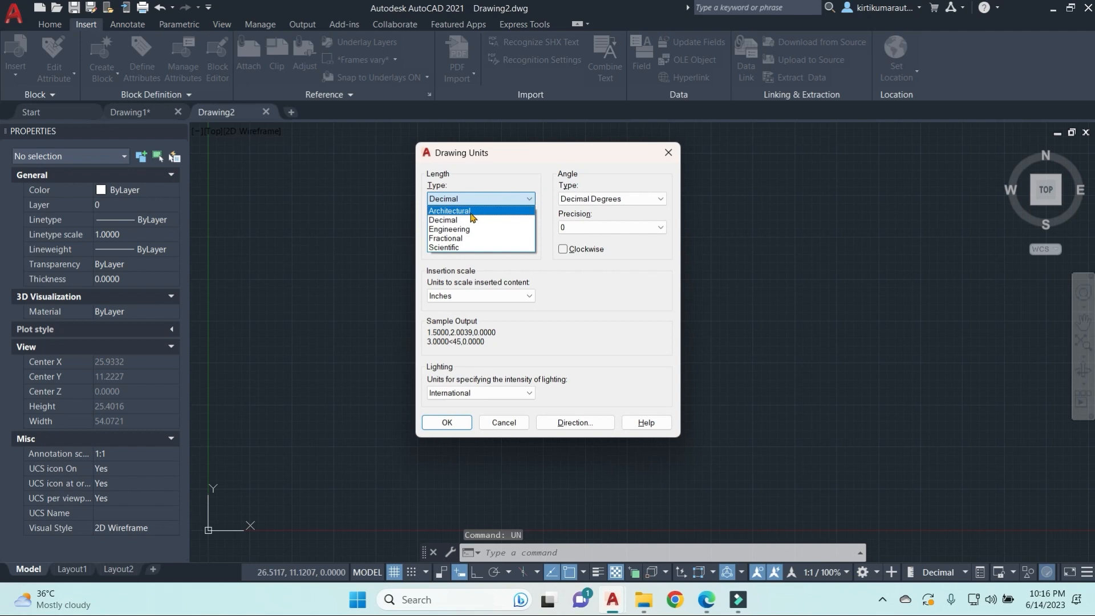
pyautogui.click(472, 211)
pyautogui.click(518, 227)
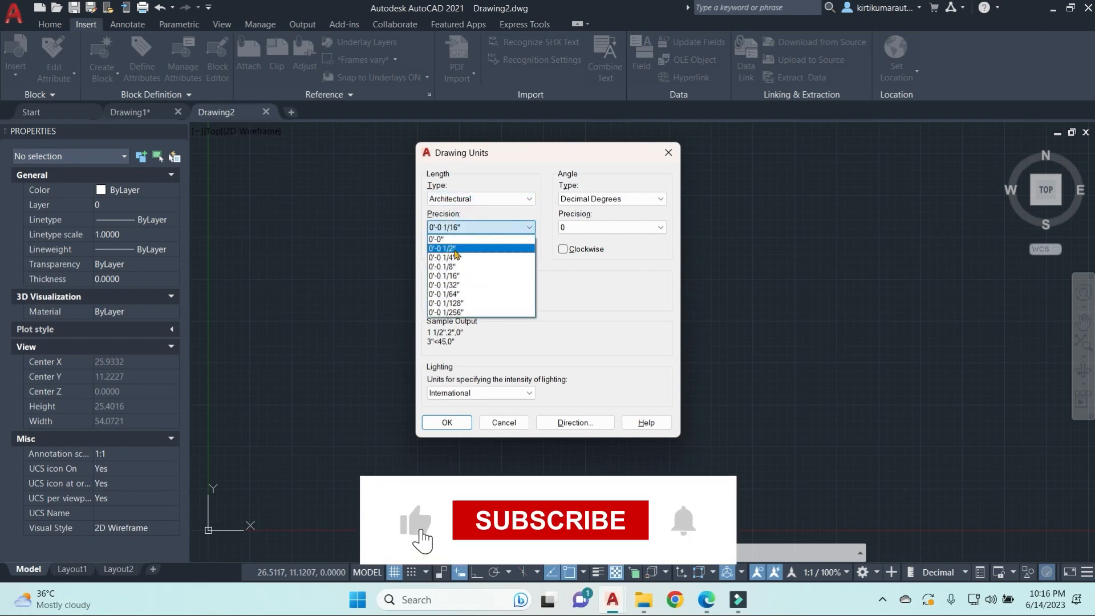
pyautogui.click(455, 251)
pyautogui.click(468, 227)
pyautogui.click(456, 257)
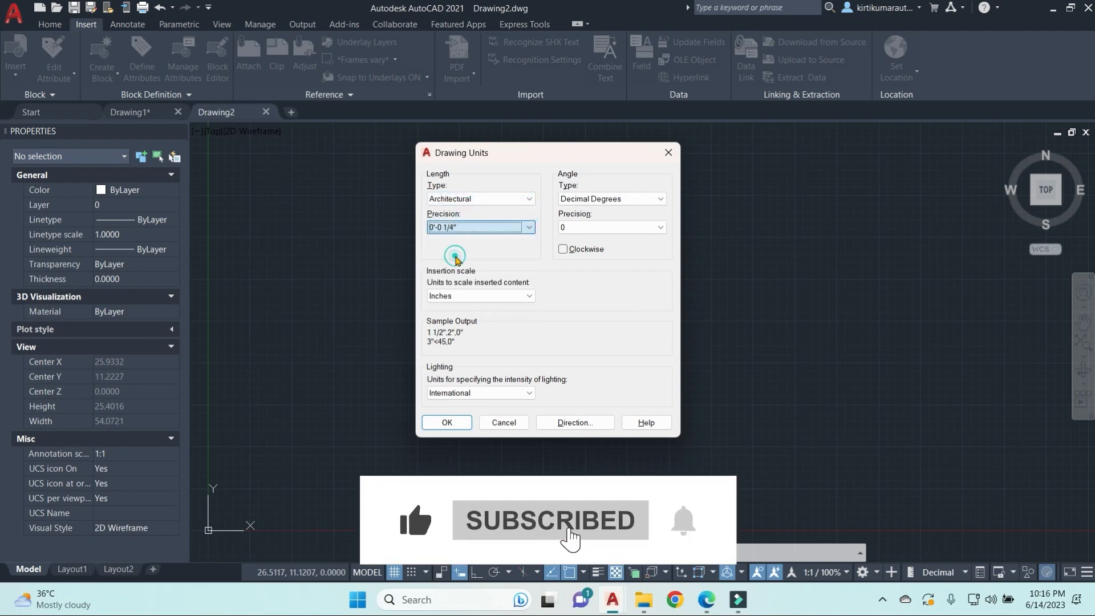
pyautogui.click(529, 295)
pyautogui.click(464, 315)
pyautogui.click(447, 422)
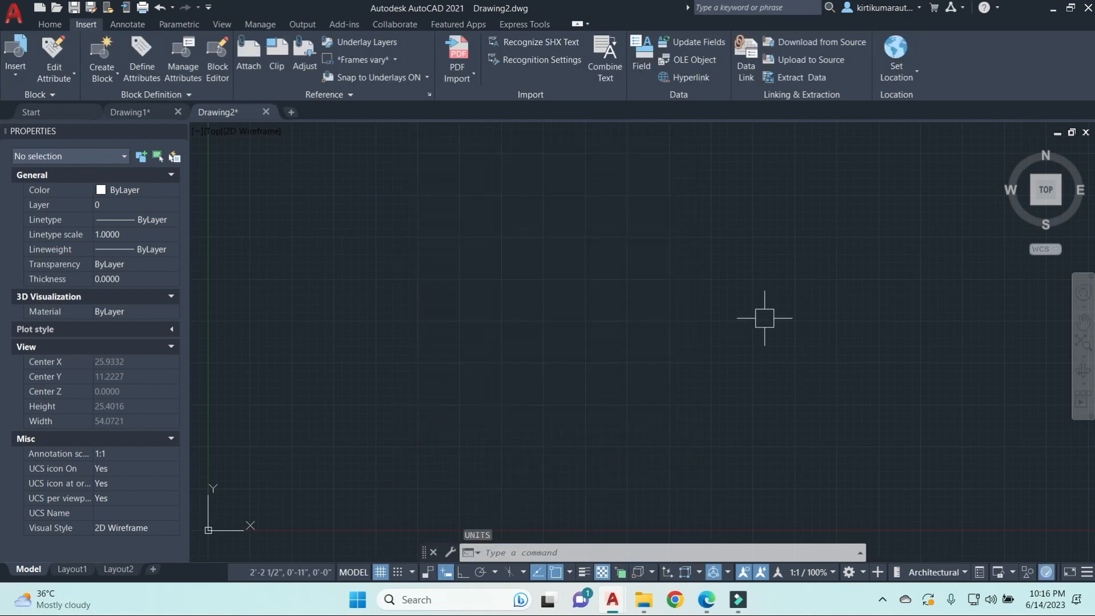
# Step: Modify the Standard dimension style to use Architectural primary units with 0'-0 1/4" precision
pyautogui.write('d')
pyautogui.press('Return')
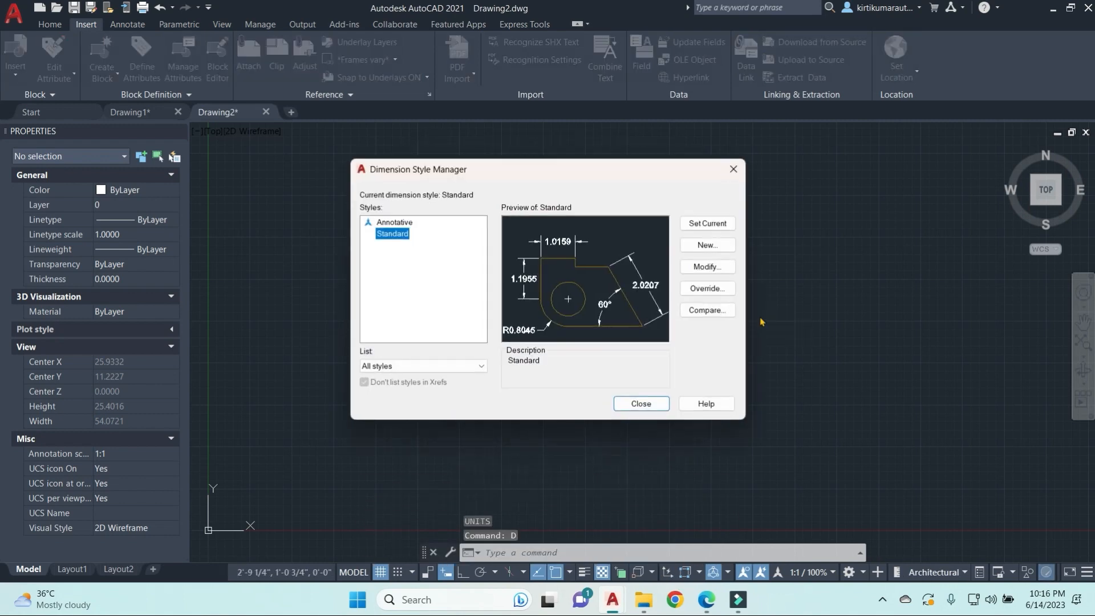
pyautogui.click(712, 267)
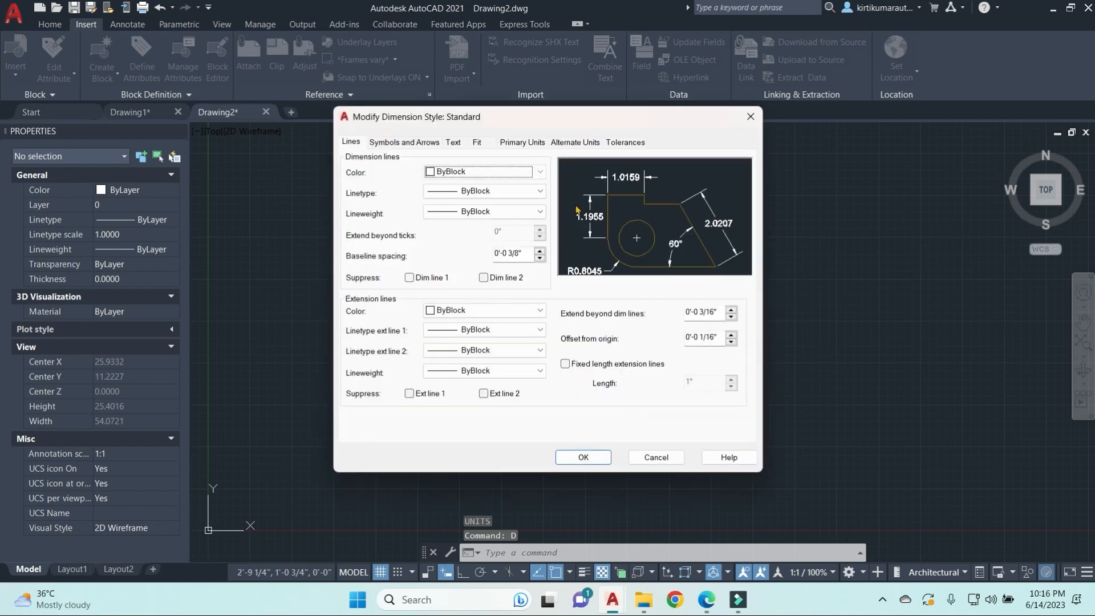
pyautogui.click(527, 144)
pyautogui.click(484, 169)
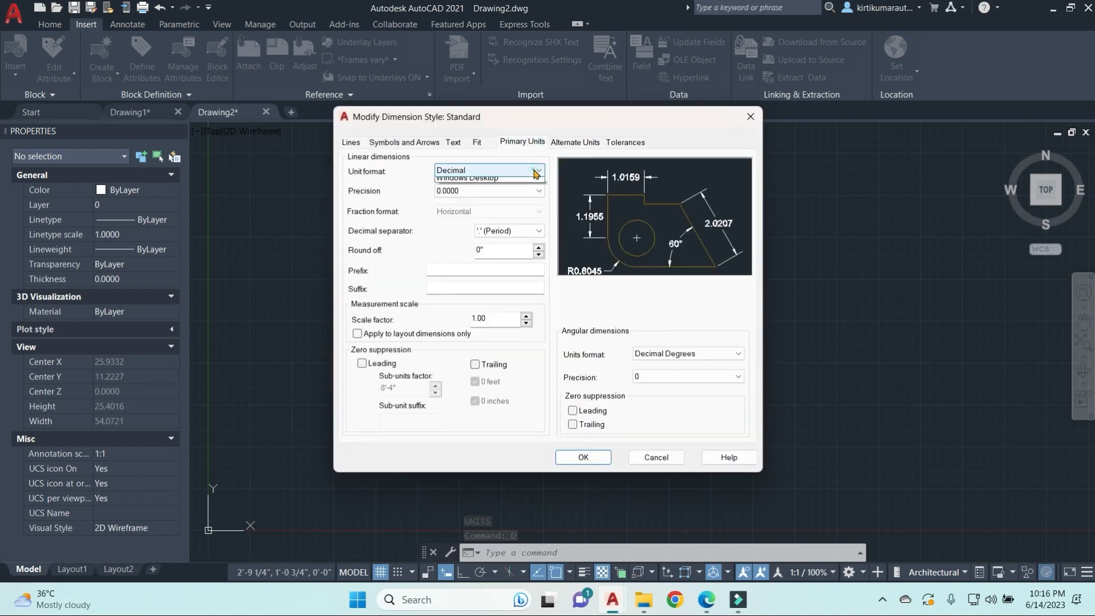
pyautogui.click(457, 209)
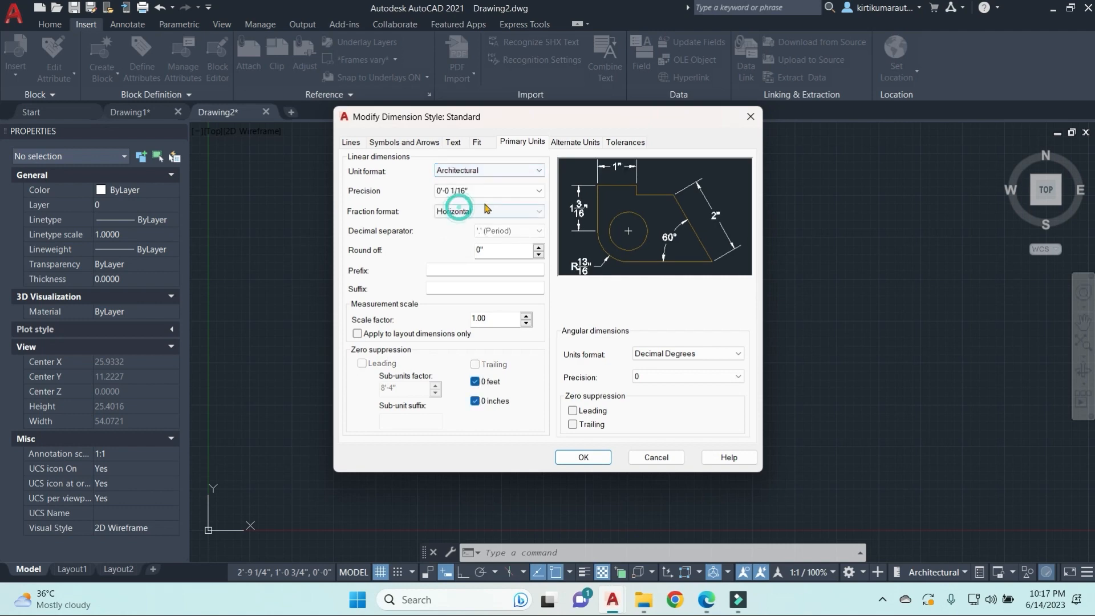
pyautogui.click(538, 191)
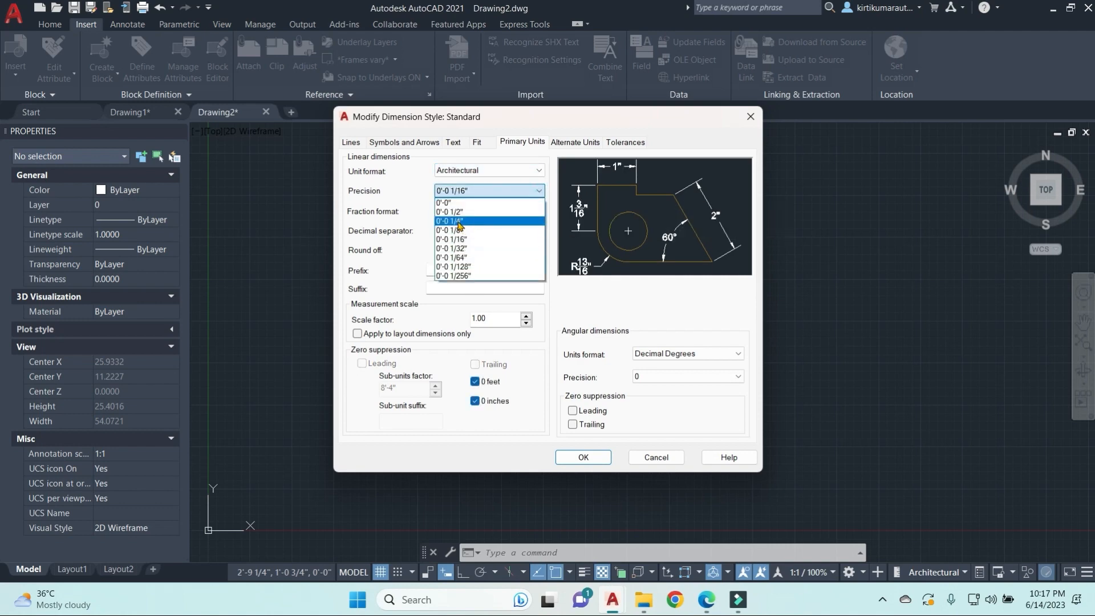
pyautogui.click(466, 222)
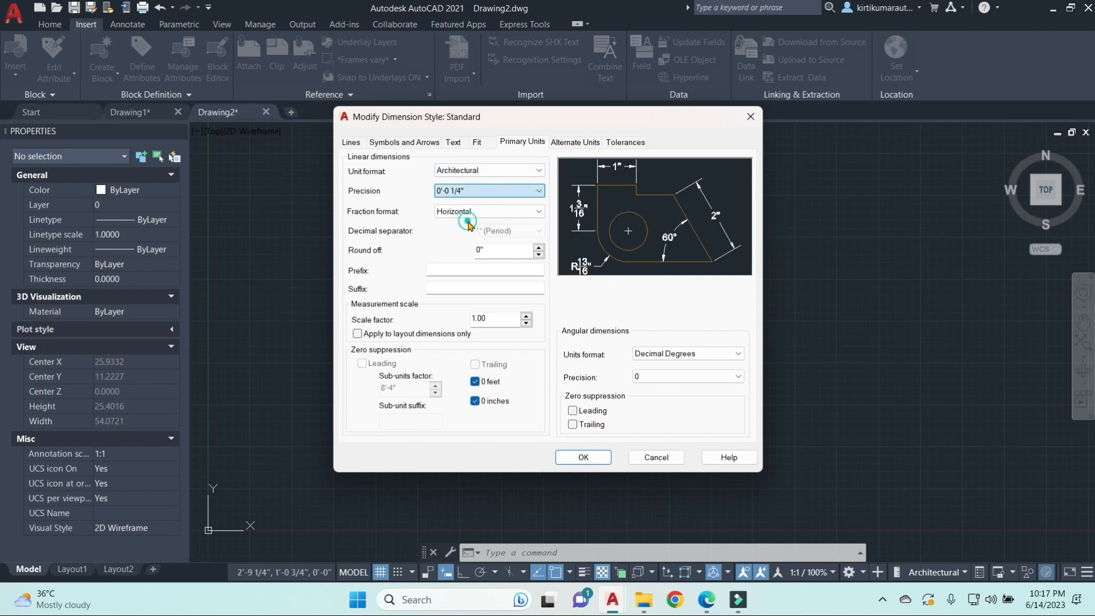
# Step: Set the Standard dimension style's text height to 7" and its arrow size to 6"
pyautogui.click(455, 142)
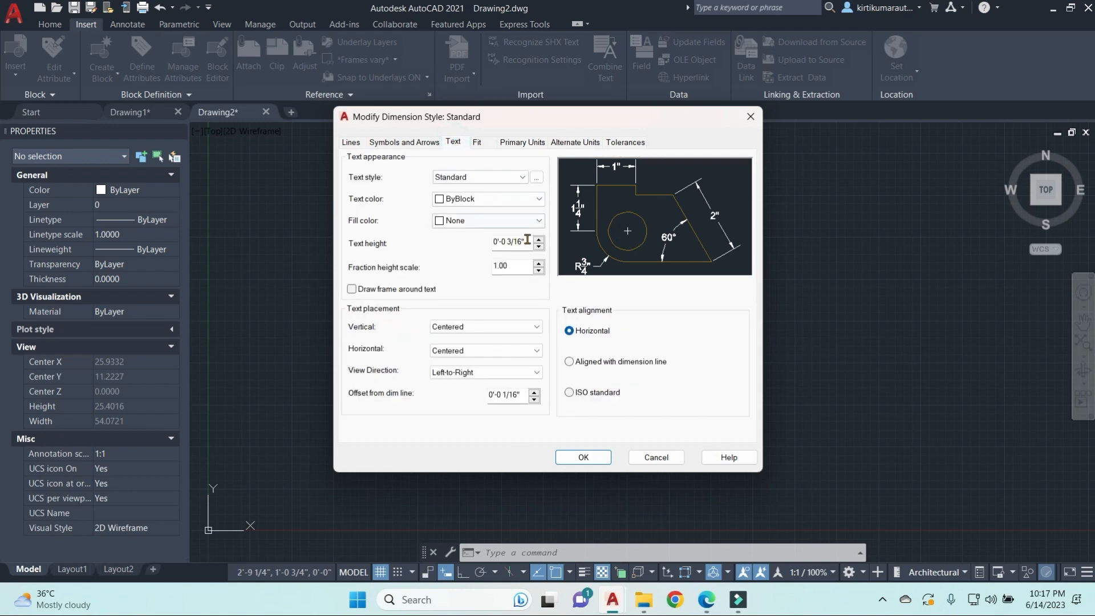
pyautogui.moveTo(528, 240); pyautogui.dragTo(451, 245)
pyautogui.write('7"')
pyautogui.click(404, 142)
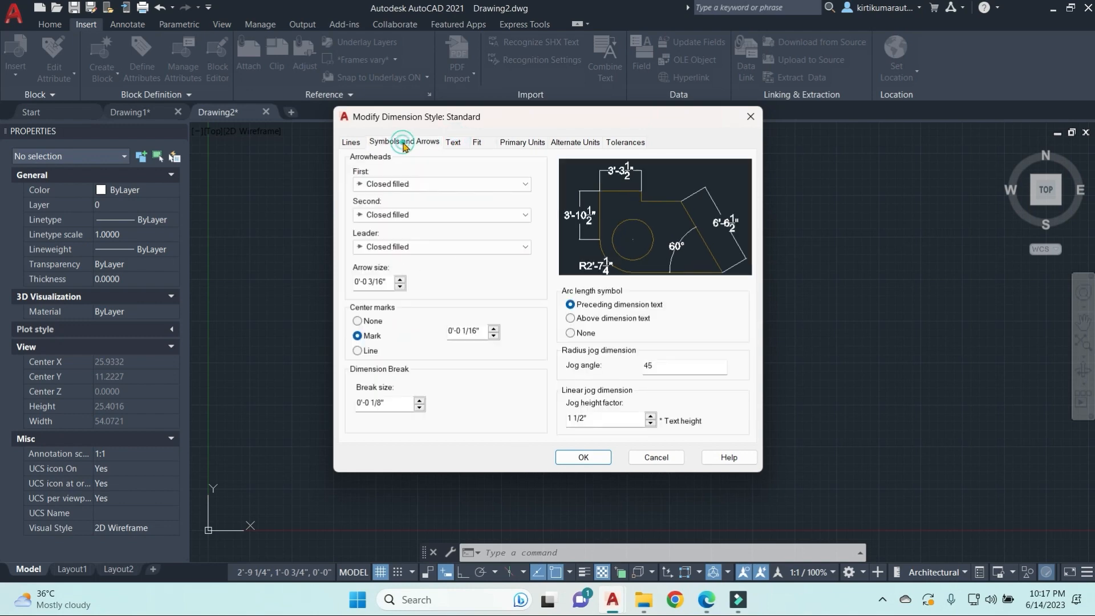
pyautogui.moveTo(389, 281); pyautogui.dragTo(300, 289)
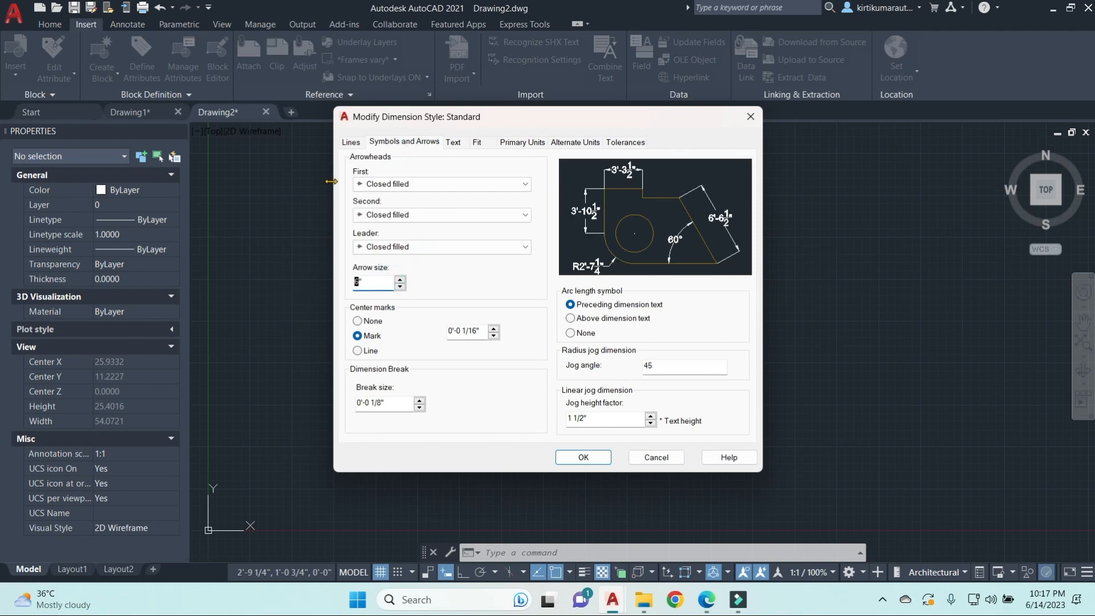
# Step: Set the extension lines to extend 1" beyond the dimension lines, with a 4" offset from the origin
pyautogui.click(352, 143)
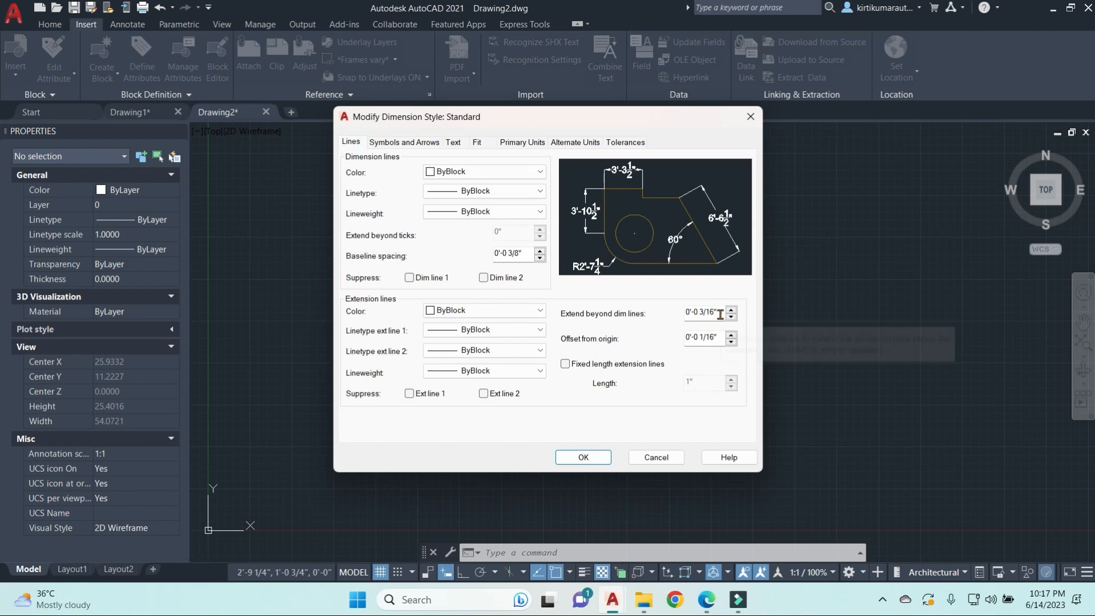
pyautogui.moveTo(719, 312); pyautogui.dragTo(615, 317)
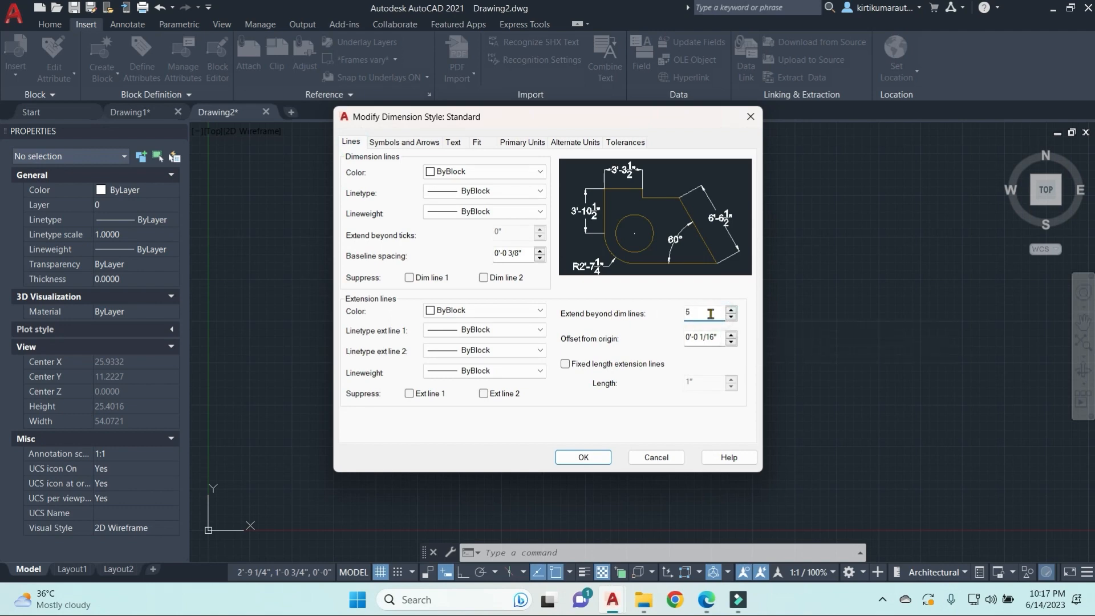
pyautogui.write('1')
pyautogui.press('Tab')
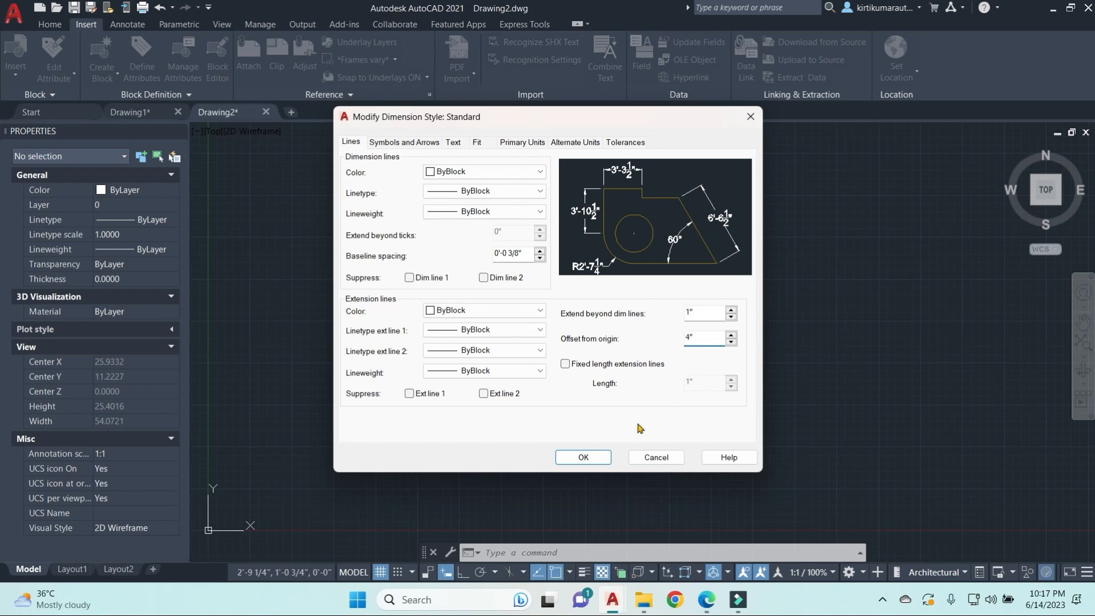
# Step: Change the dimension text color to Red, then make the Standard dimension style current and close the style manager
pyautogui.click(454, 143)
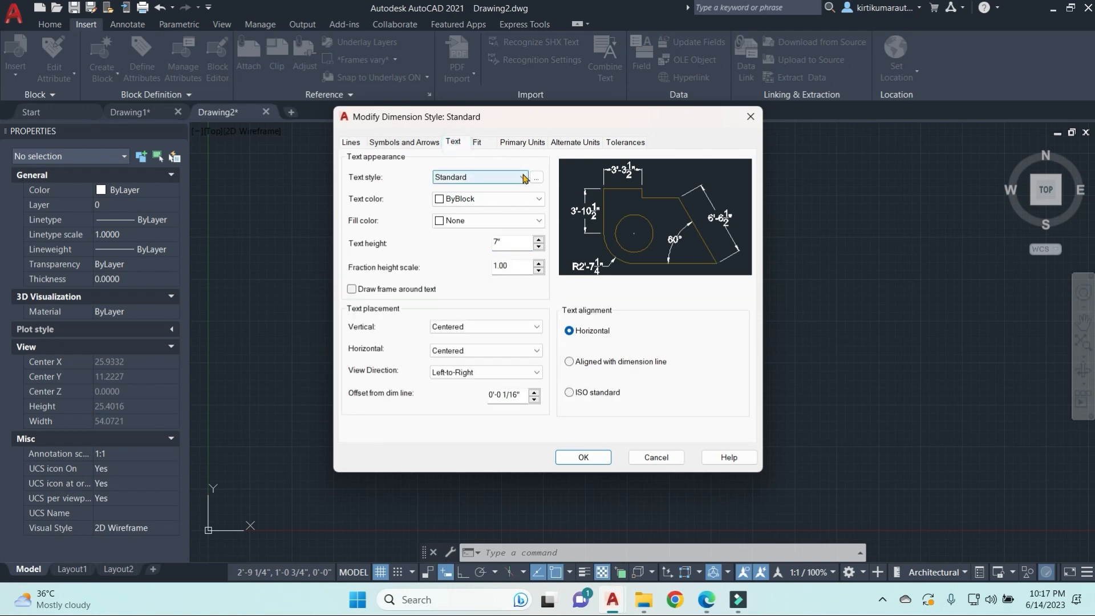
pyautogui.click(515, 195)
pyautogui.click(455, 231)
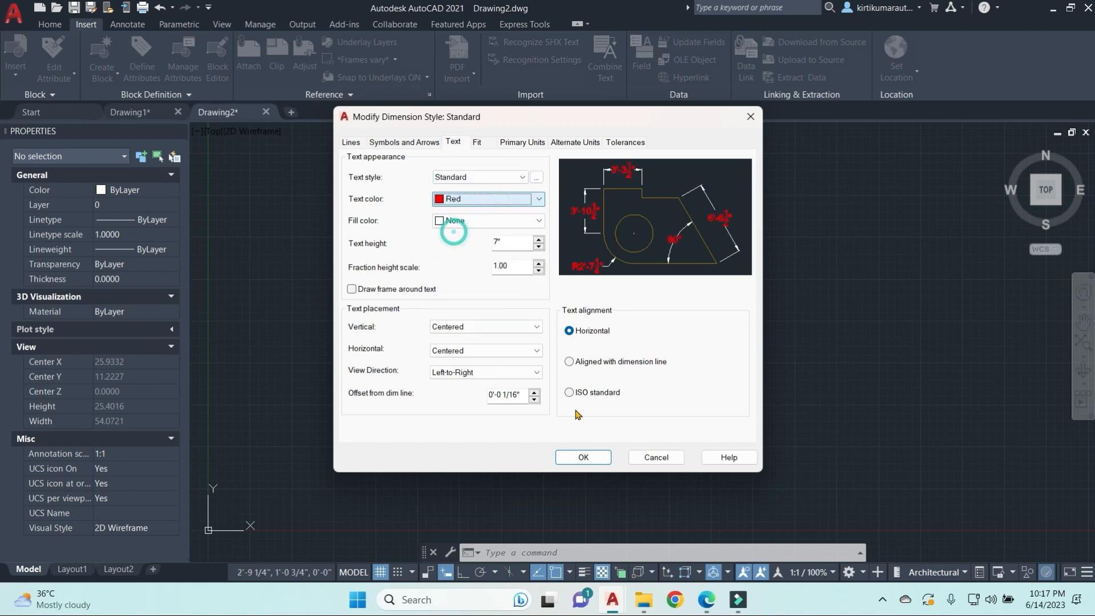
pyautogui.click(583, 457)
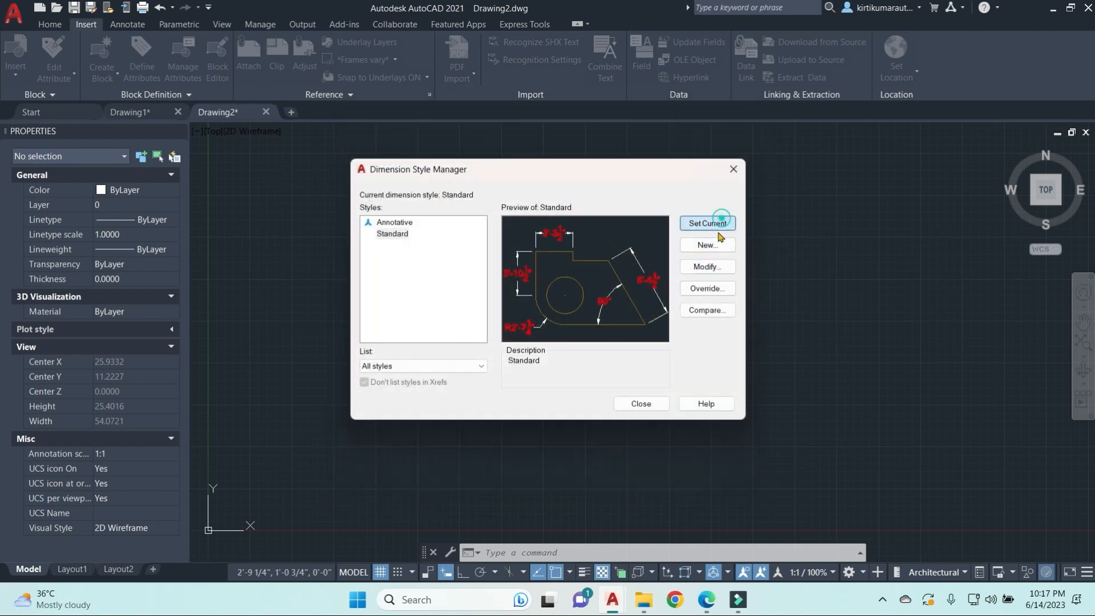
pyautogui.click(641, 403)
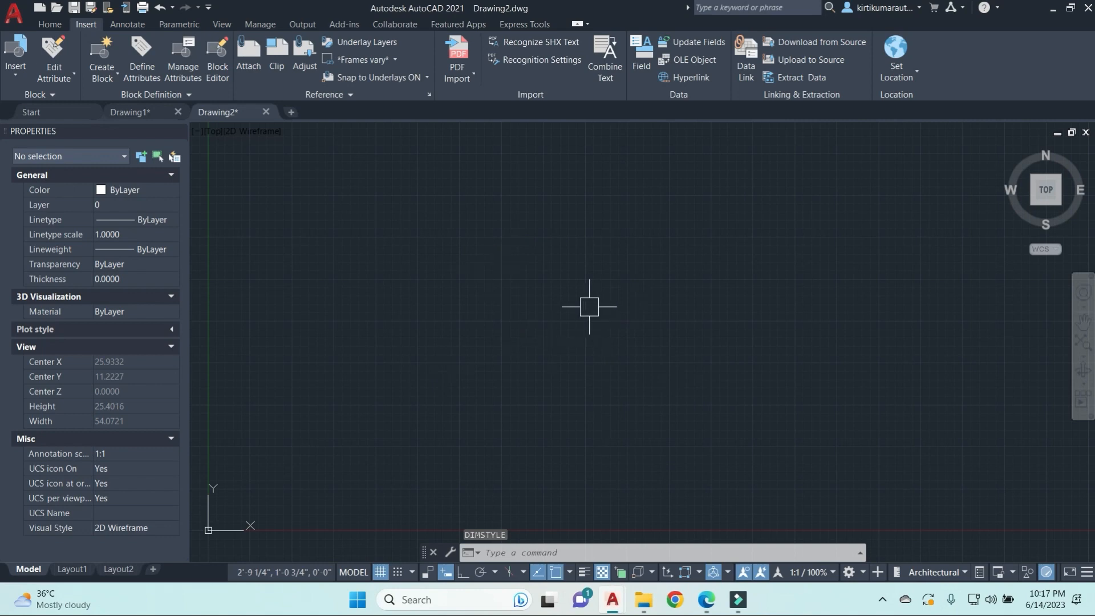
# Step: Start a PDF import and open the MANISH B-Model file from the Desktop
pyautogui.click(49, 25)
pyautogui.click(80, 25)
pyautogui.click(459, 63)
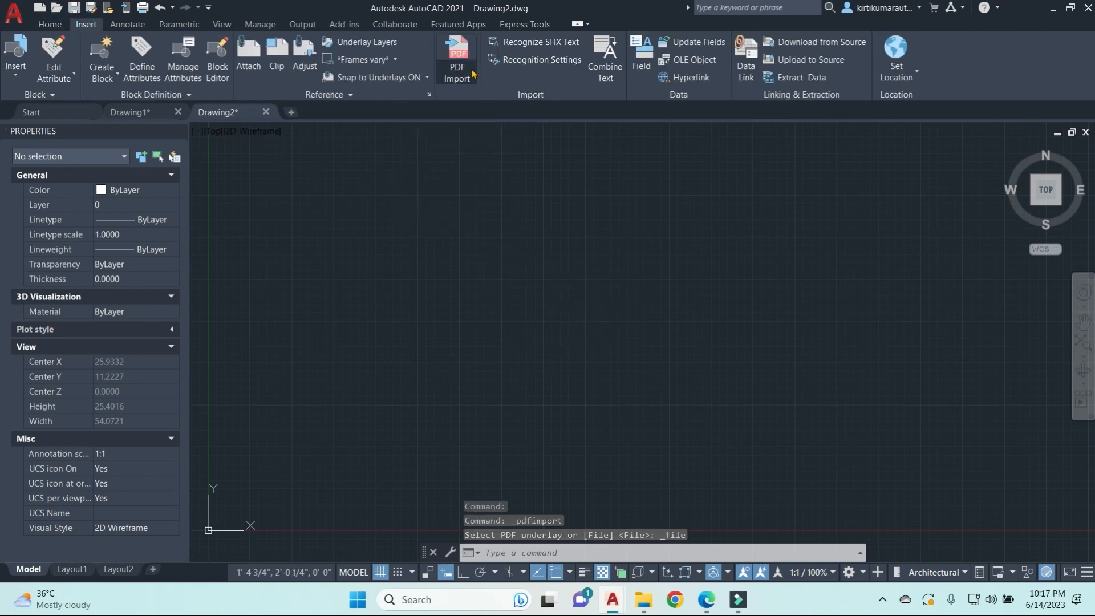
pyautogui.click(472, 75)
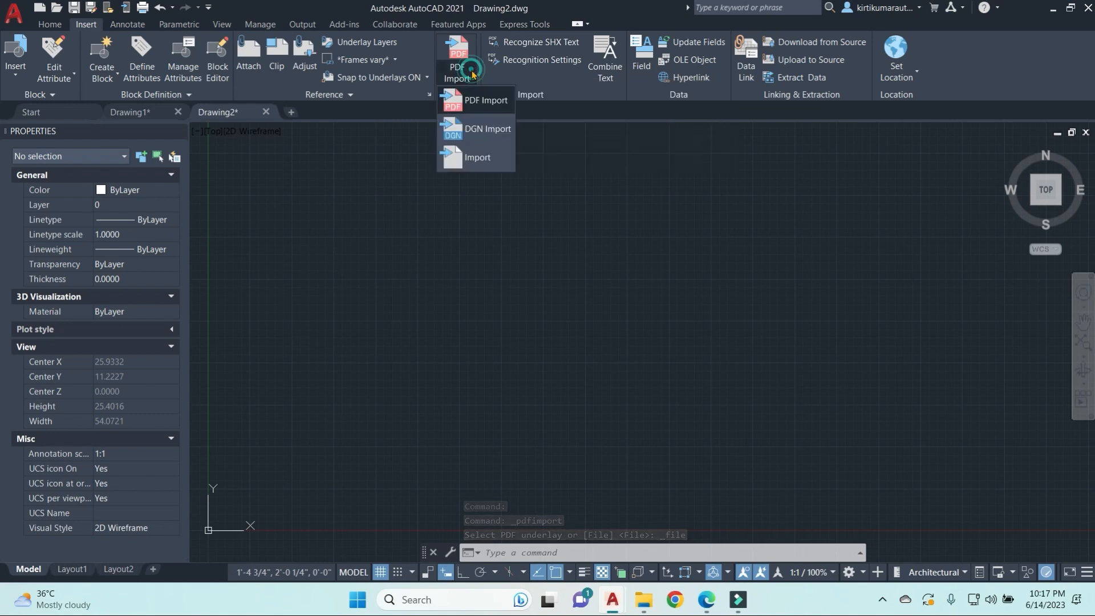
pyautogui.click(463, 102)
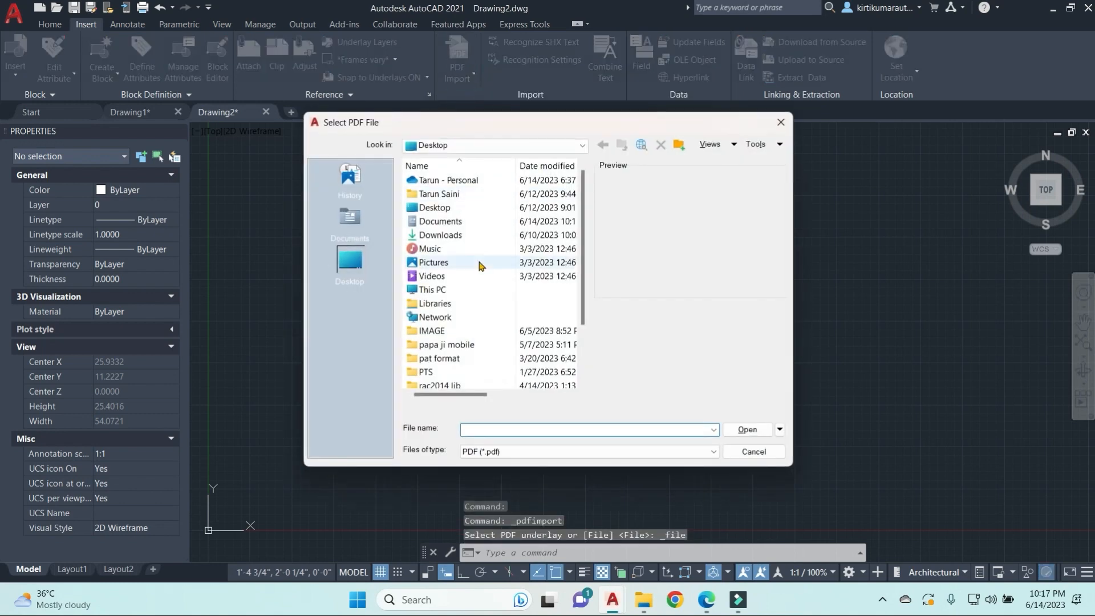
pyautogui.click(453, 344)
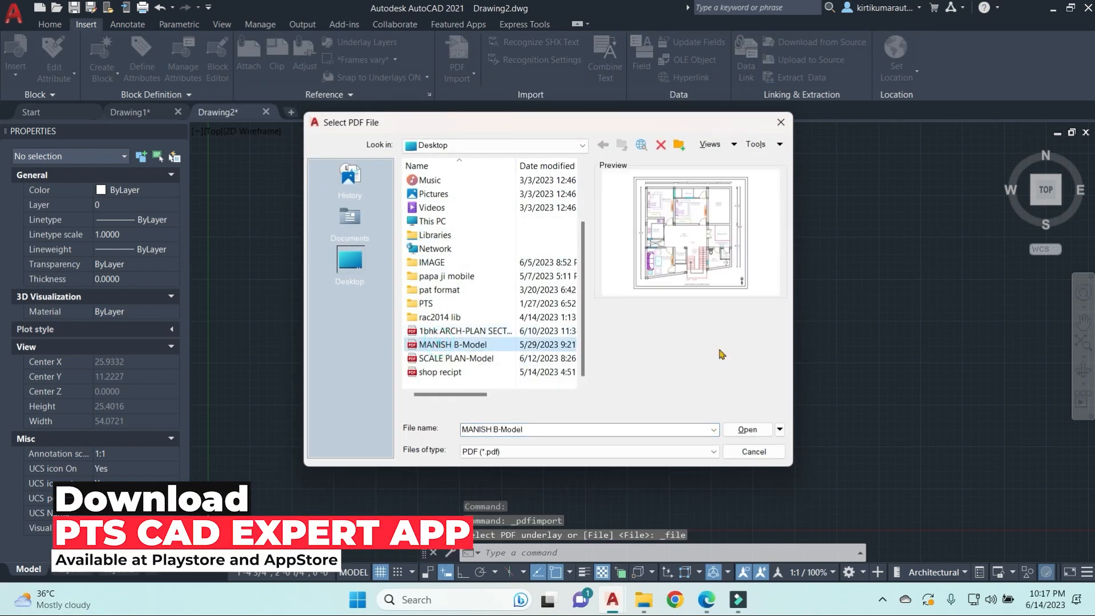
pyautogui.click(753, 430)
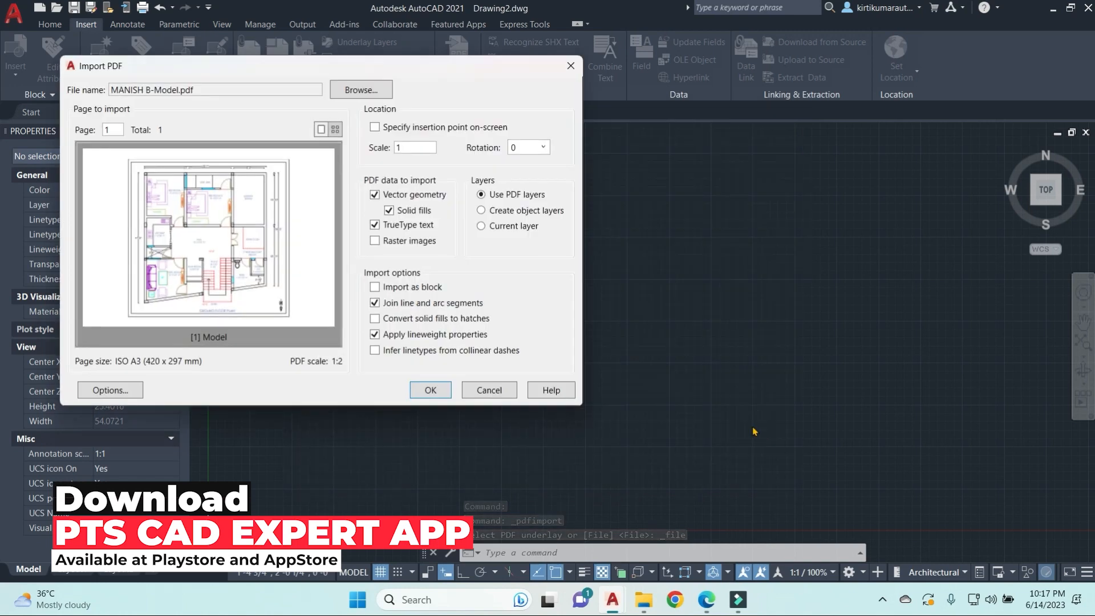
# Step: Import page 1 of the PDF at scale 1 and rotation 0, using the PDF layers
pyautogui.moveTo(402, 73); pyautogui.dragTo(636, 140)
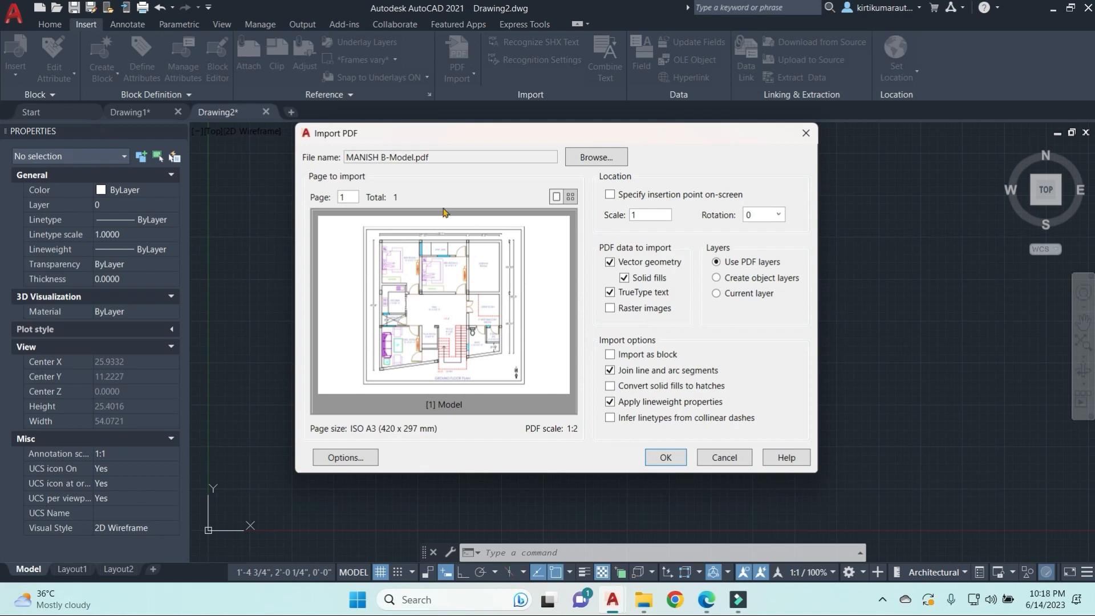
pyautogui.doubleClick(348, 195)
pyautogui.click(775, 215)
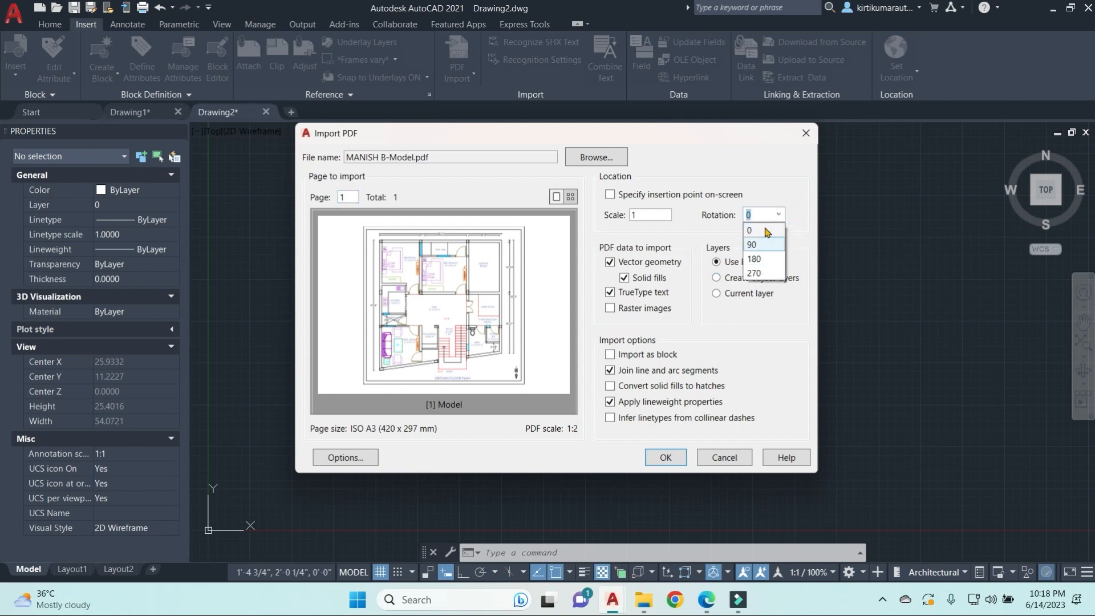
pyautogui.click(780, 164)
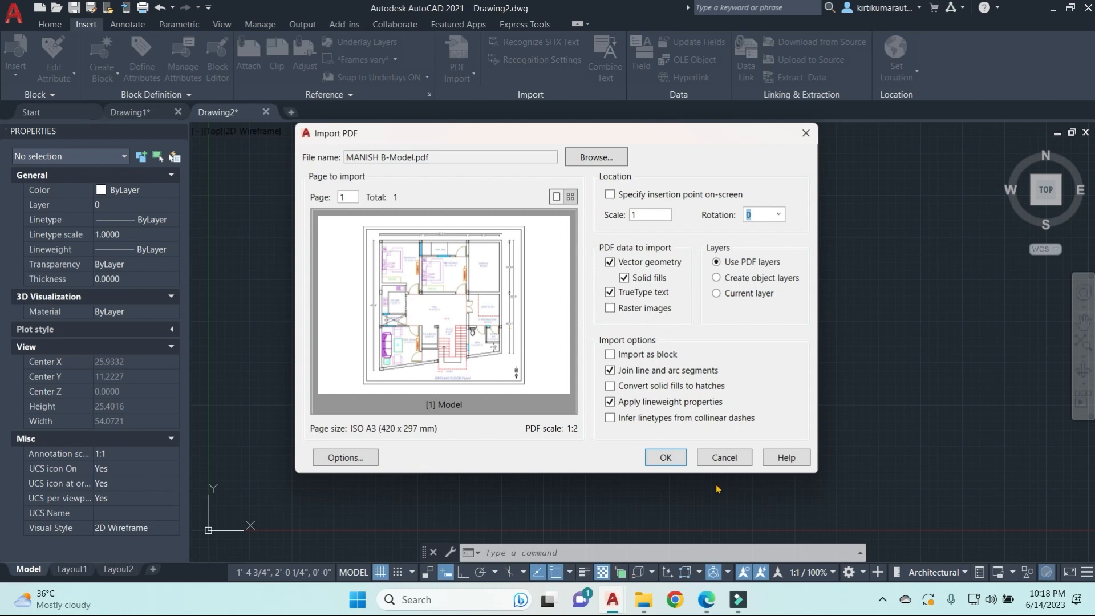
pyautogui.click(665, 457)
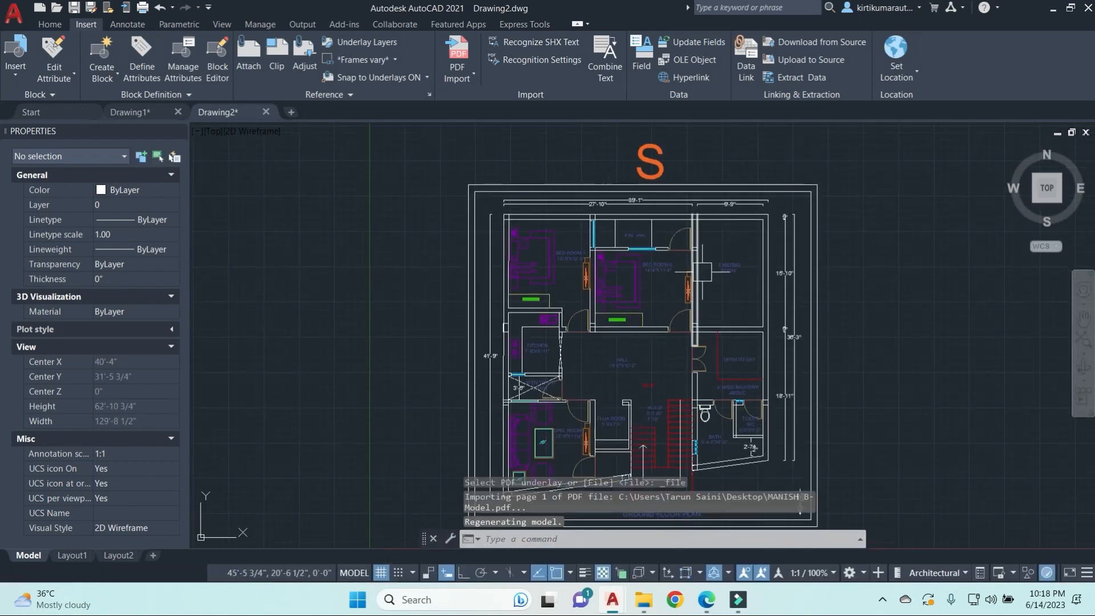
# Step: Examine the imported plan and the properties of its outer border polyline
pyautogui.moveTo(787, 406); pyautogui.dragTo(768, 397, button='middle')
pyautogui.press('Escape')
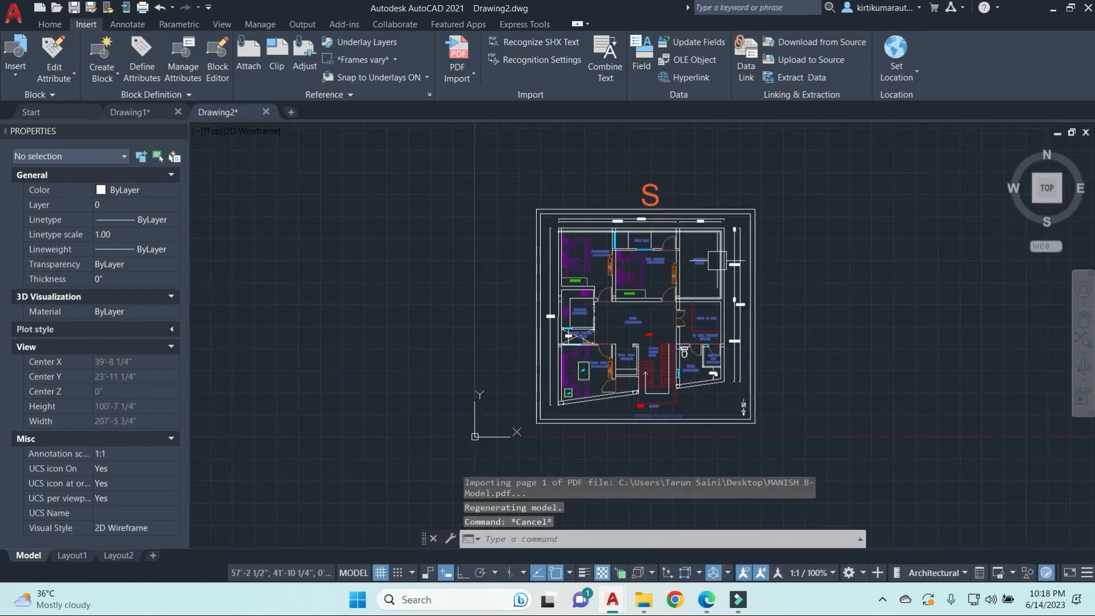
pyautogui.press('Escape')
pyautogui.write('D')
pyautogui.press('Escape')
pyautogui.scroll(4, 762, 246)
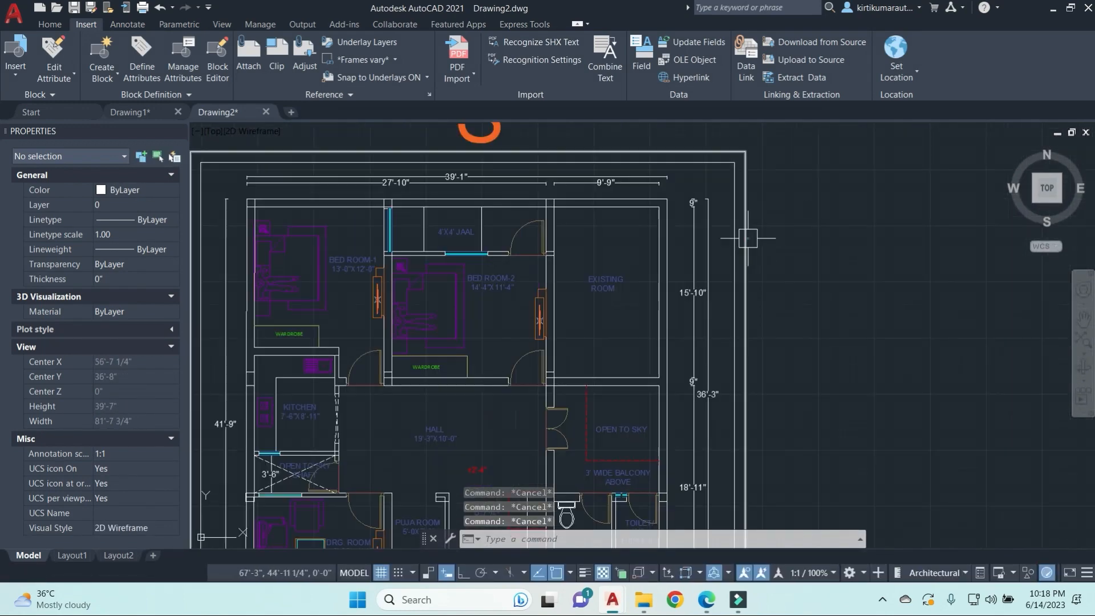
pyautogui.click(746, 237)
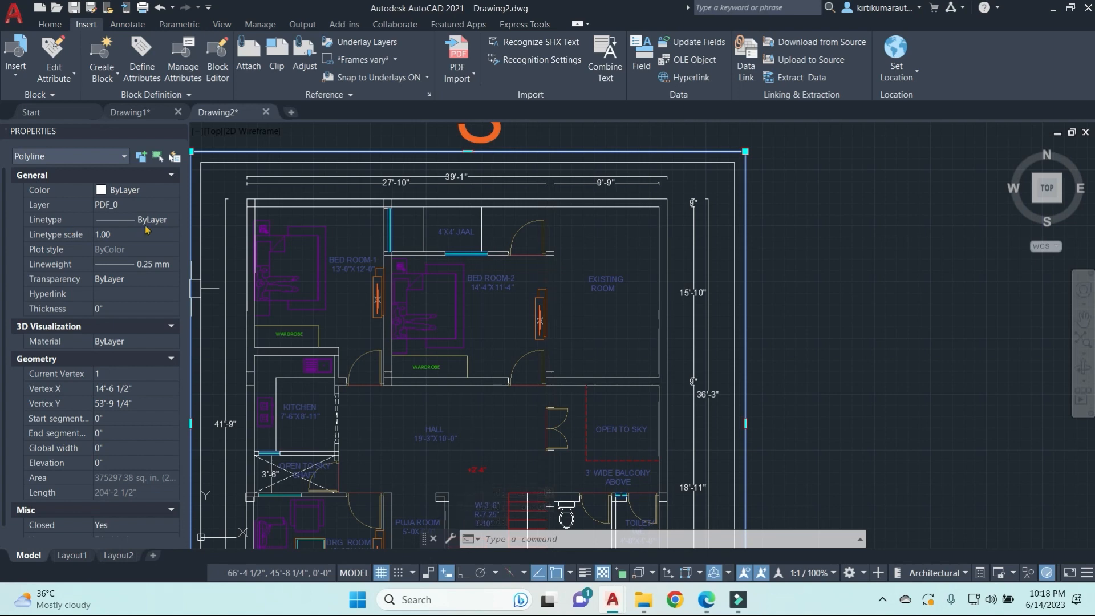
pyautogui.press('Escape')
pyautogui.press('Escape')
pyautogui.press('Escape')
# Step: Add a vertical linear dimension across the thickness of the existing room's upper wall
pyautogui.scroll(-2, 645, 265)
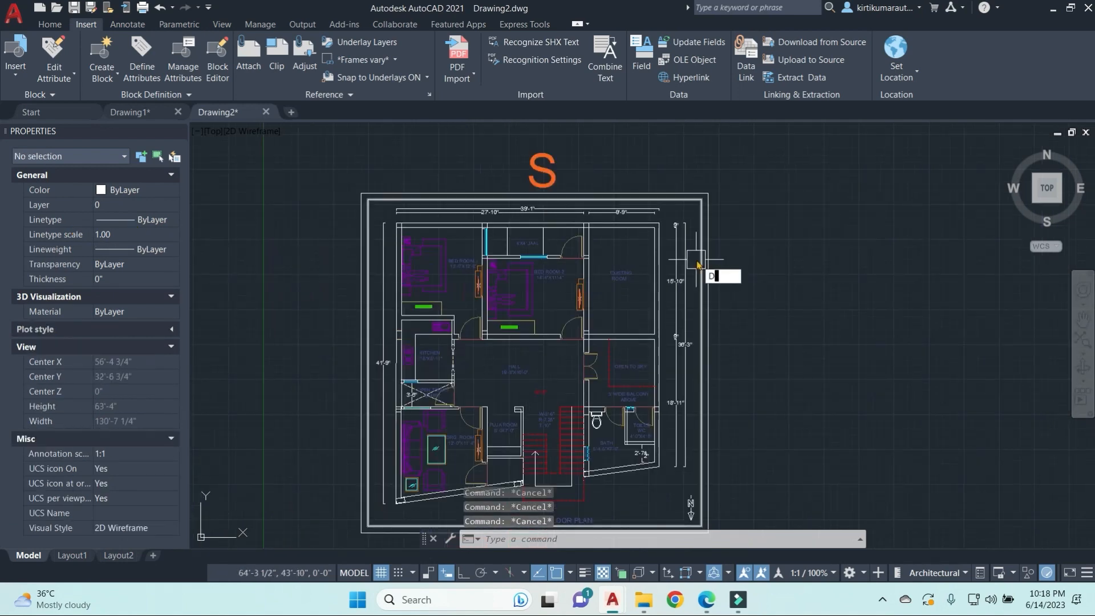
pyautogui.press('Return')
pyautogui.scroll(5, 606, 205)
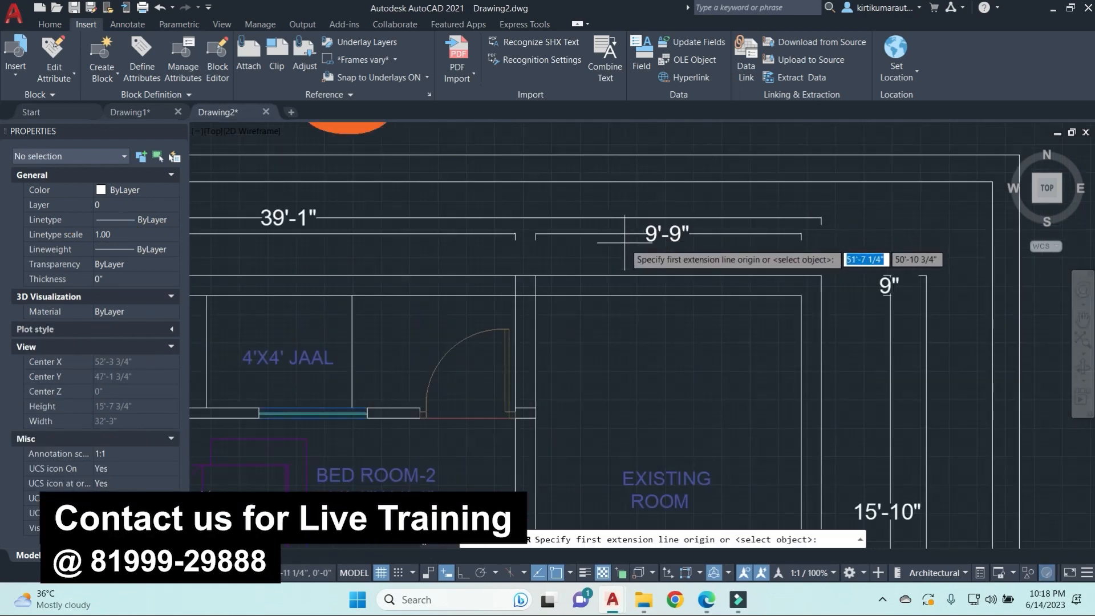
pyautogui.click(735, 275)
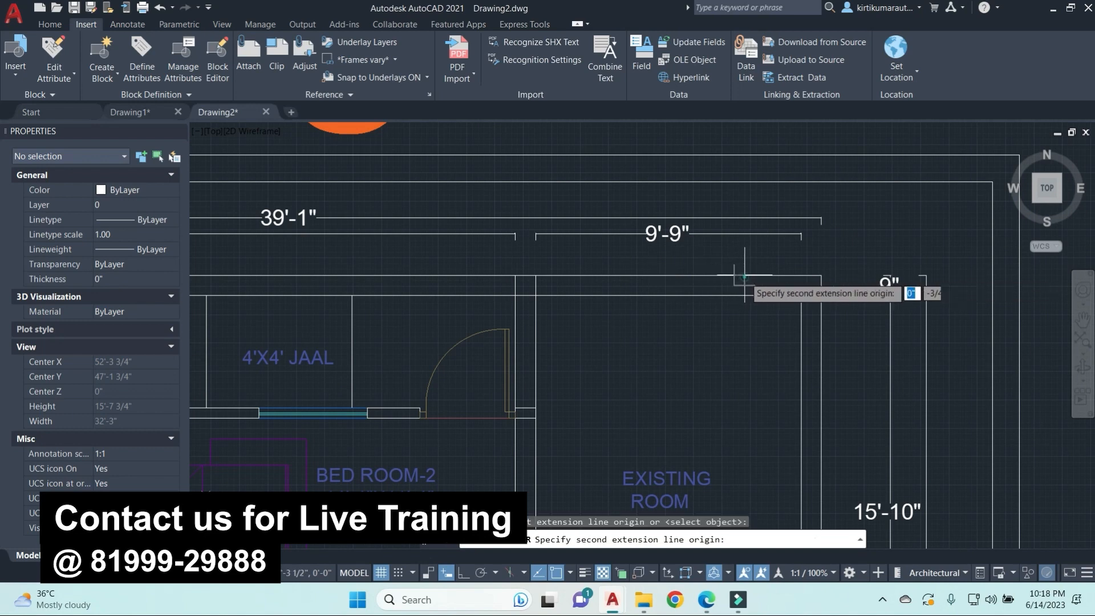
pyautogui.click(744, 295)
pyautogui.scroll(5, 744, 295)
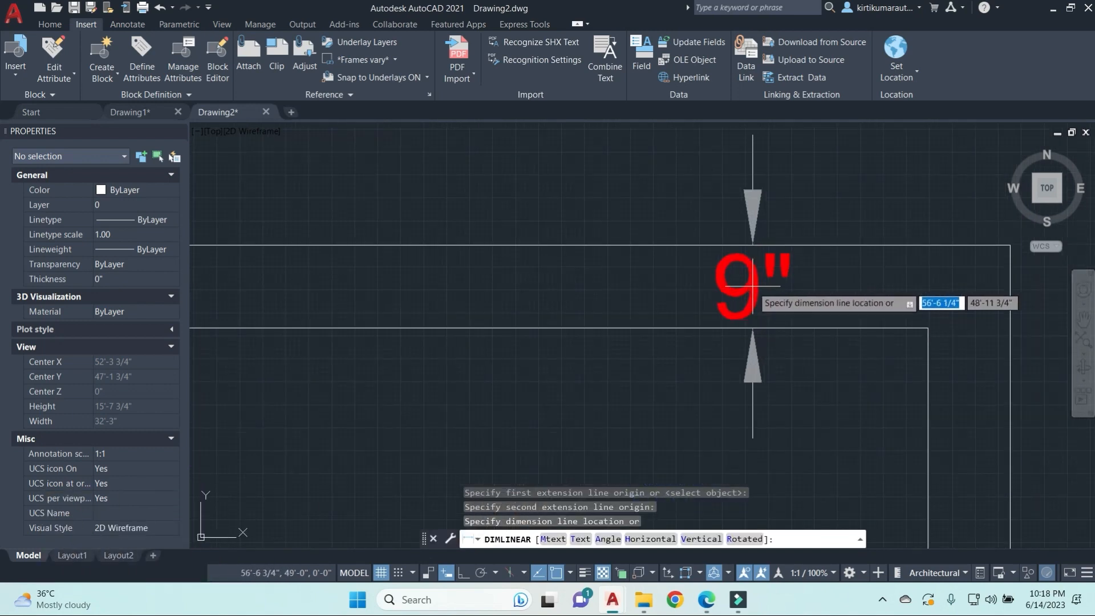
pyautogui.click(751, 290)
pyautogui.scroll(-6, 698, 203)
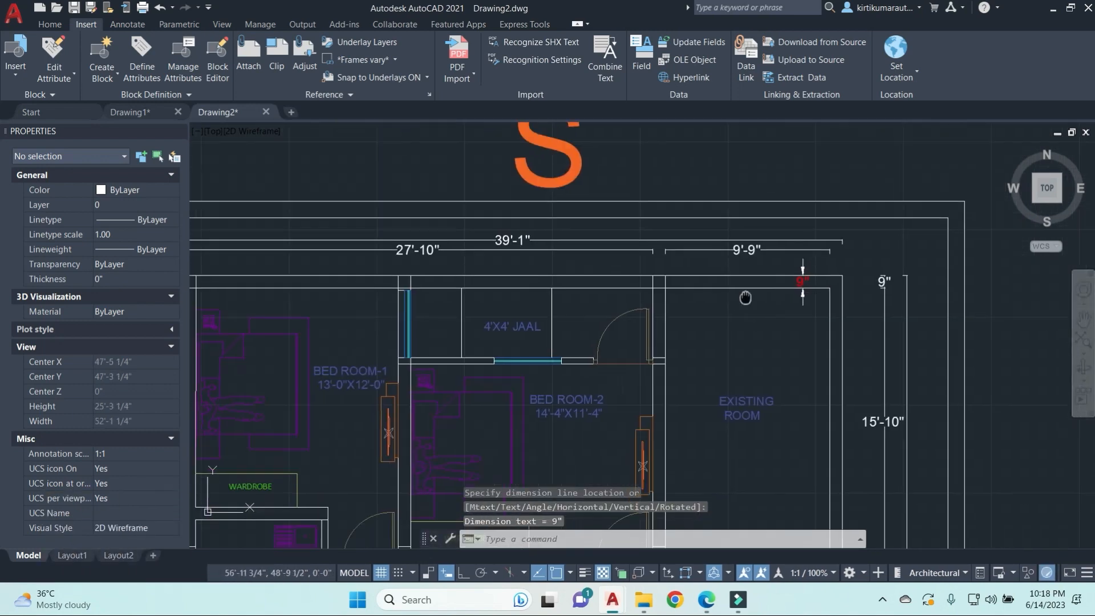
# Step: Check Bed Room-1's vertical length between its inner wall faces with a temporary linear dimension
pyautogui.moveTo(866, 284); pyautogui.dragTo(755, 247, button='middle')
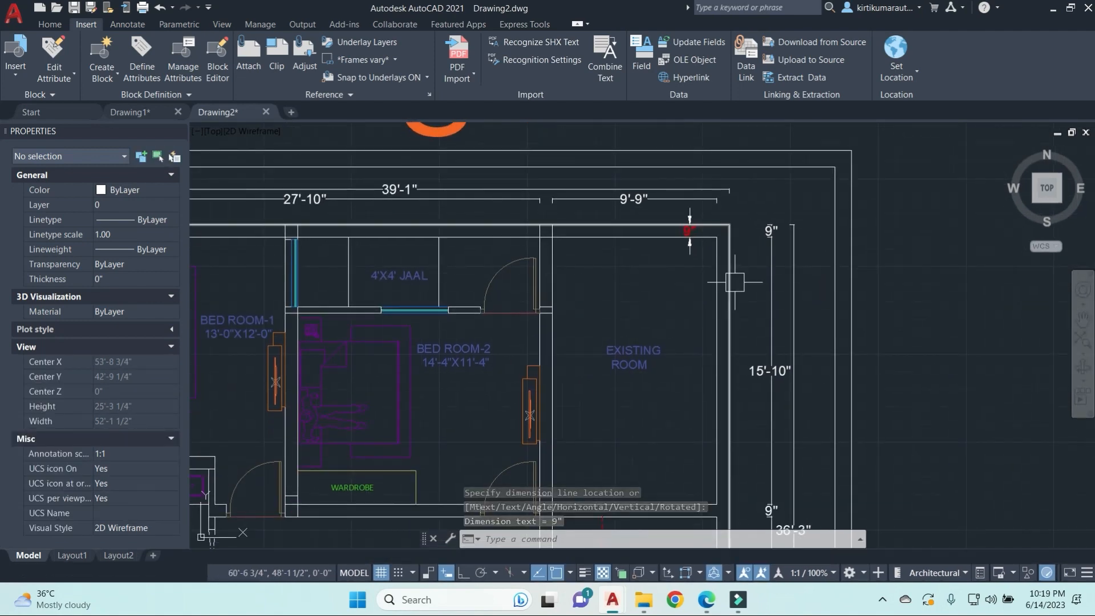
pyautogui.moveTo(708, 337); pyautogui.dragTo(825, 251, button='middle')
pyautogui.moveTo(643, 301); pyautogui.dragTo(948, 310, button='middle')
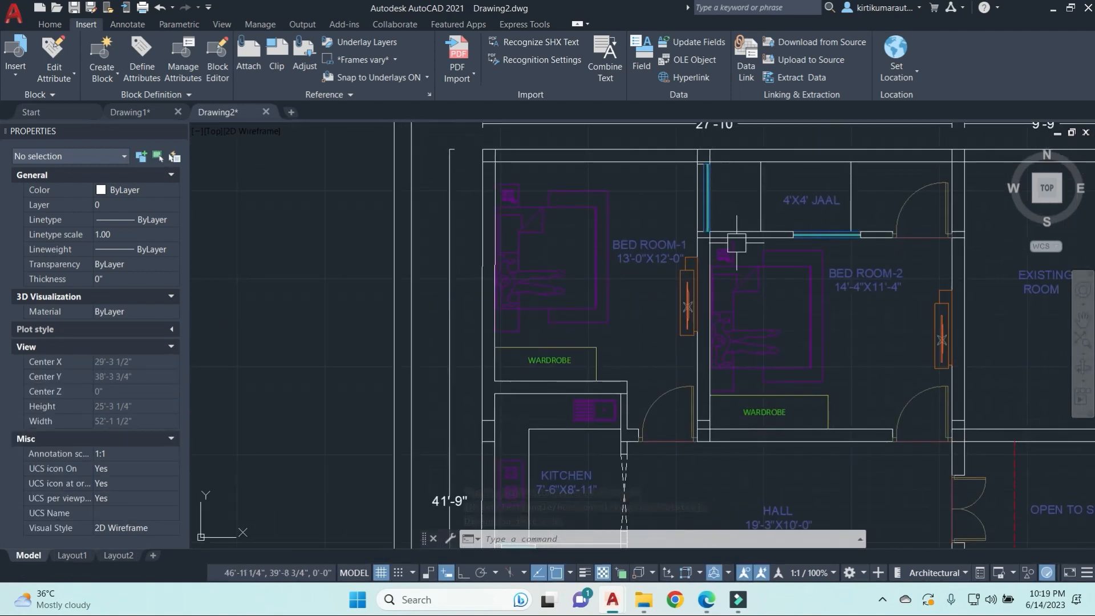
pyautogui.scroll(2, 648, 199)
pyautogui.moveTo(648, 200); pyautogui.dragTo(656, 262, button='middle')
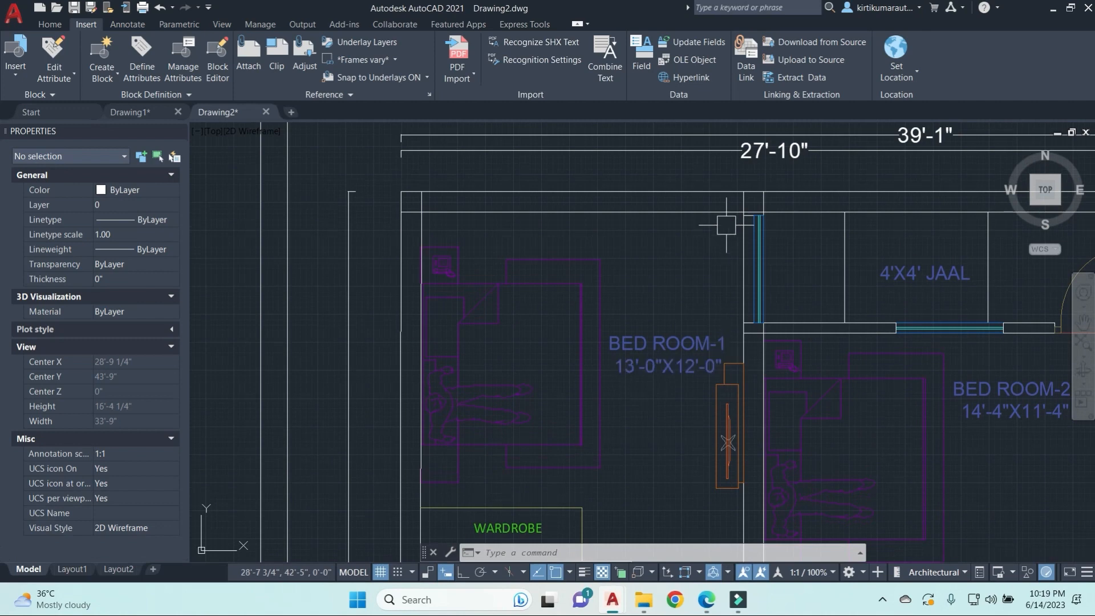
pyautogui.press('Return')
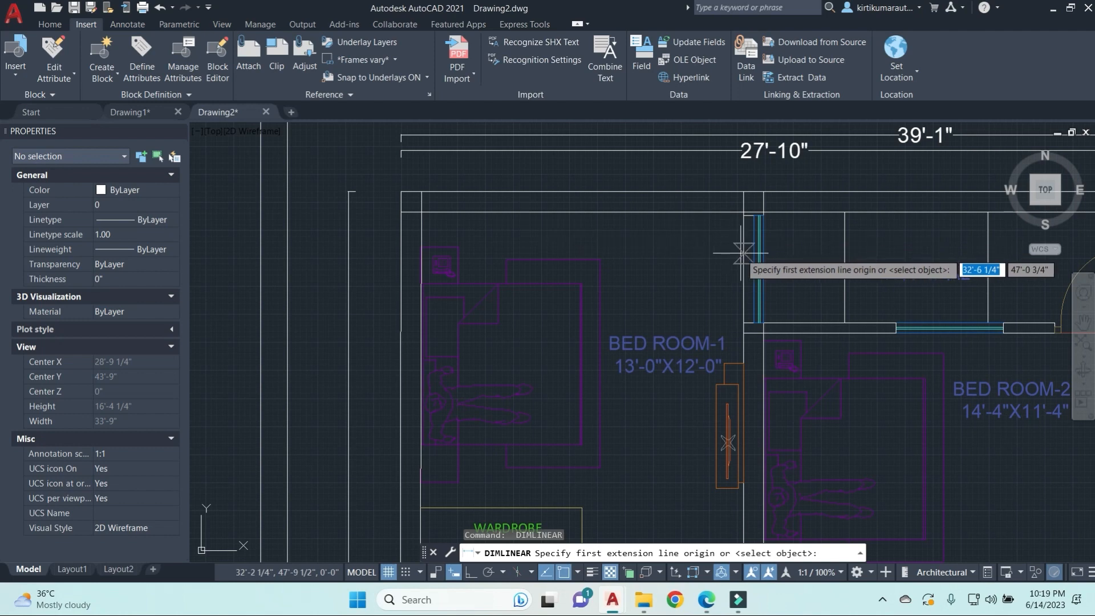
pyautogui.scroll(-3, 695, 228)
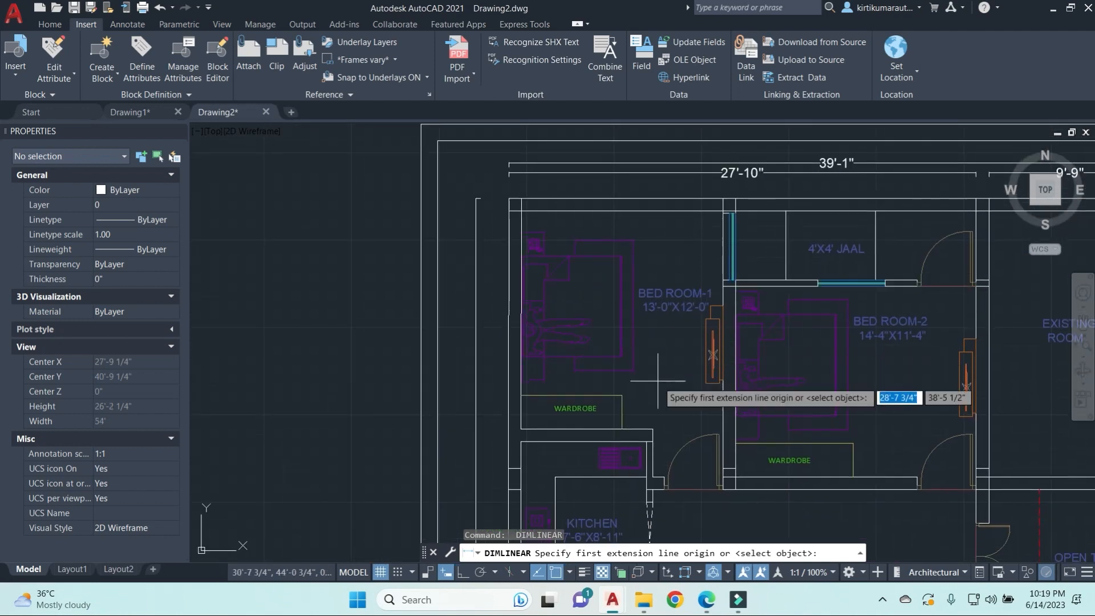
pyautogui.click(650, 428)
pyautogui.click(649, 211)
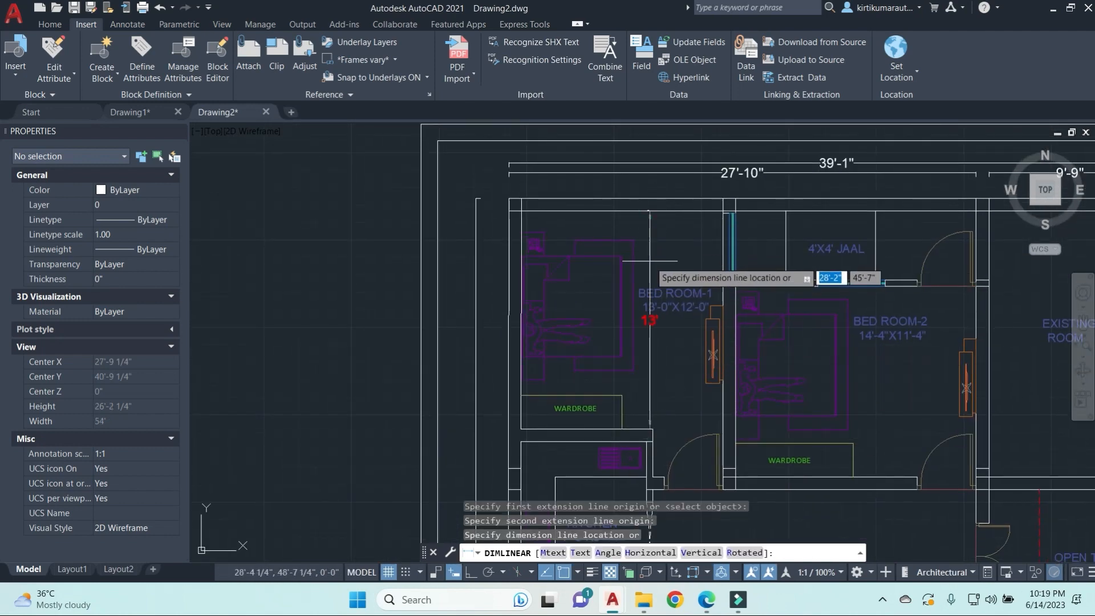
pyautogui.press('Escape')
# Step: Look over the remaining rooms of the imported plan and the drawing as a whole
pyautogui.scroll(-3, 655, 262)
pyautogui.scroll(3, 702, 247)
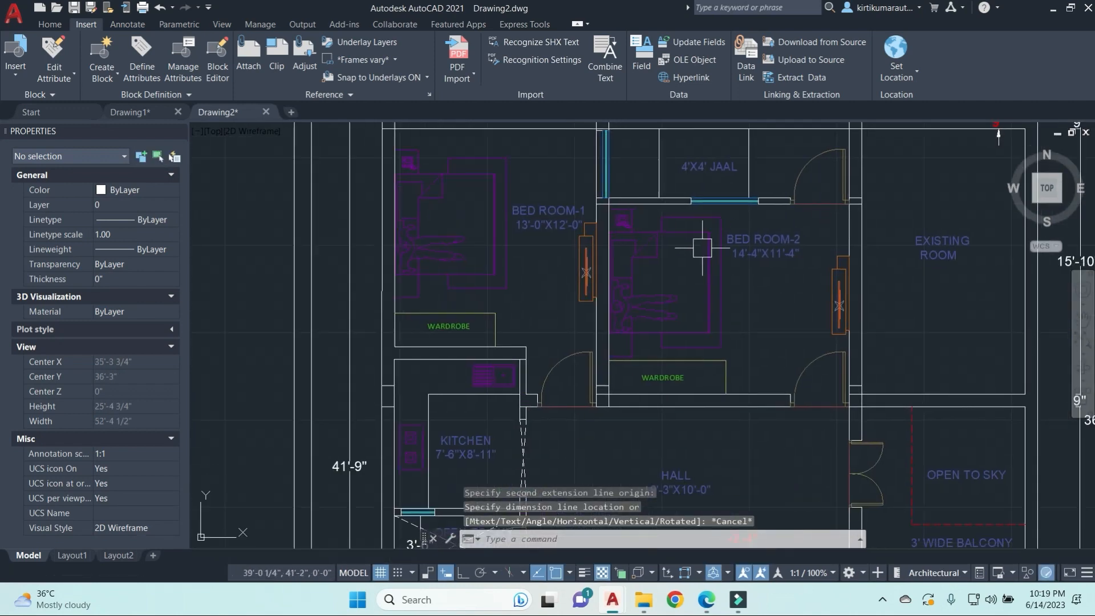
pyautogui.scroll(-2, 673, 342)
pyautogui.moveTo(748, 331); pyautogui.dragTo(740, 269, button='middle')
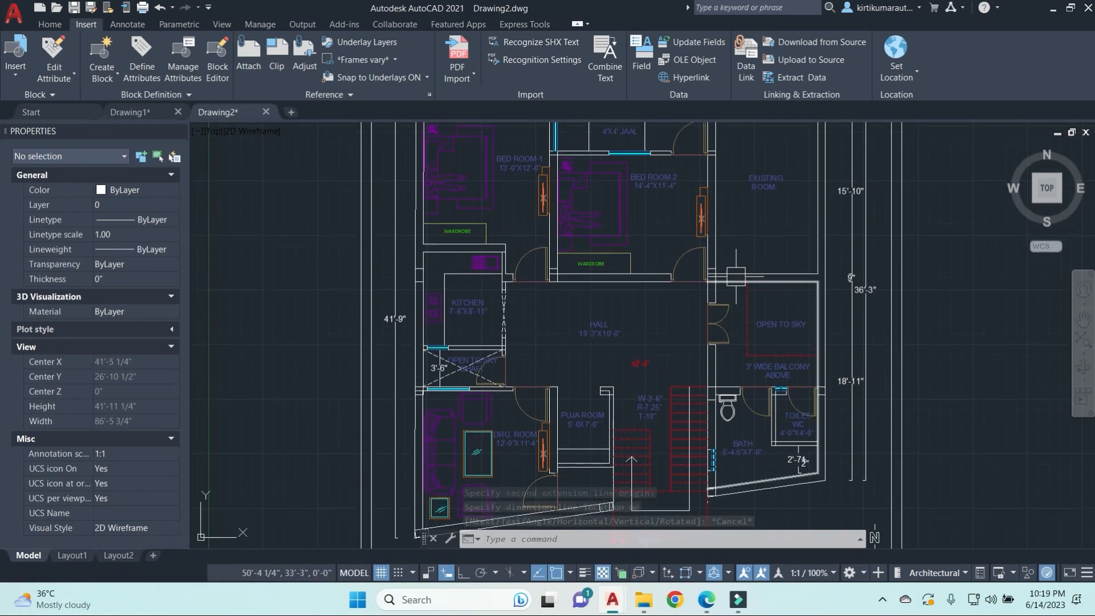
pyautogui.scroll(-4, 735, 276)
pyautogui.moveTo(806, 419); pyautogui.dragTo(660, 383, button='middle')
pyautogui.press('Escape')
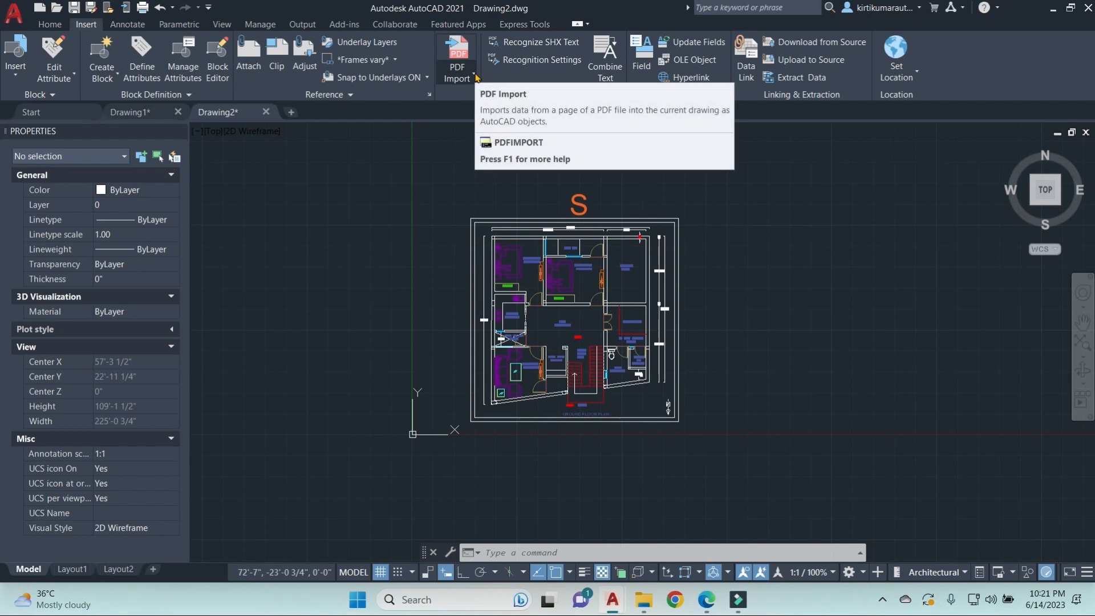
# Step: Move the entire imported plan horizontally to the right with ortho mode on, leaving clear space beside the origin
pyautogui.click(451, 169)
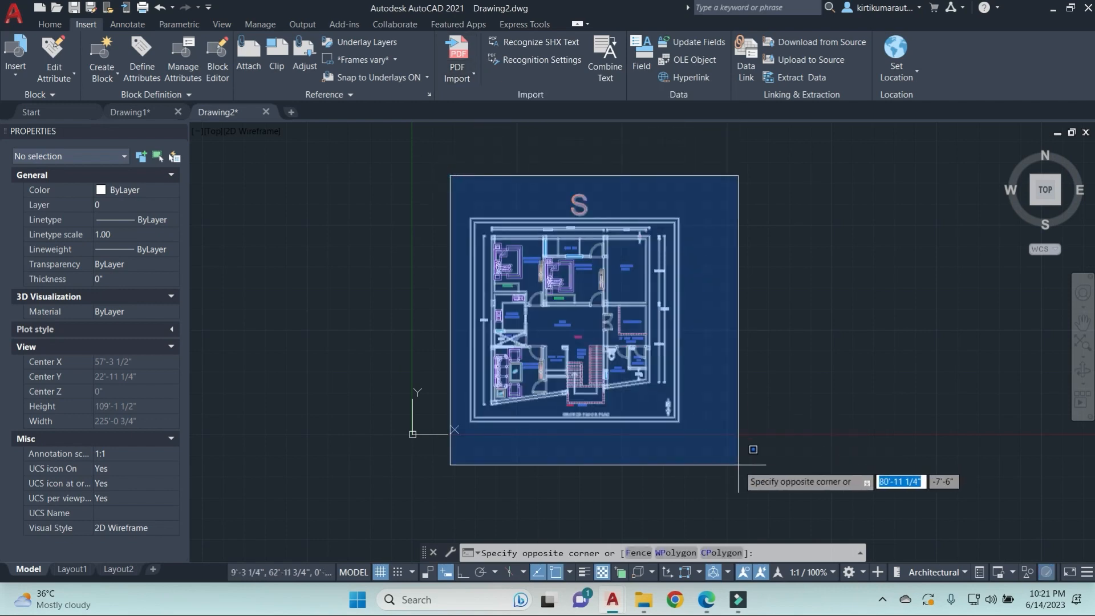
pyautogui.click(745, 465)
pyautogui.scroll(-3, 738, 457)
pyautogui.scroll(1, 806, 433)
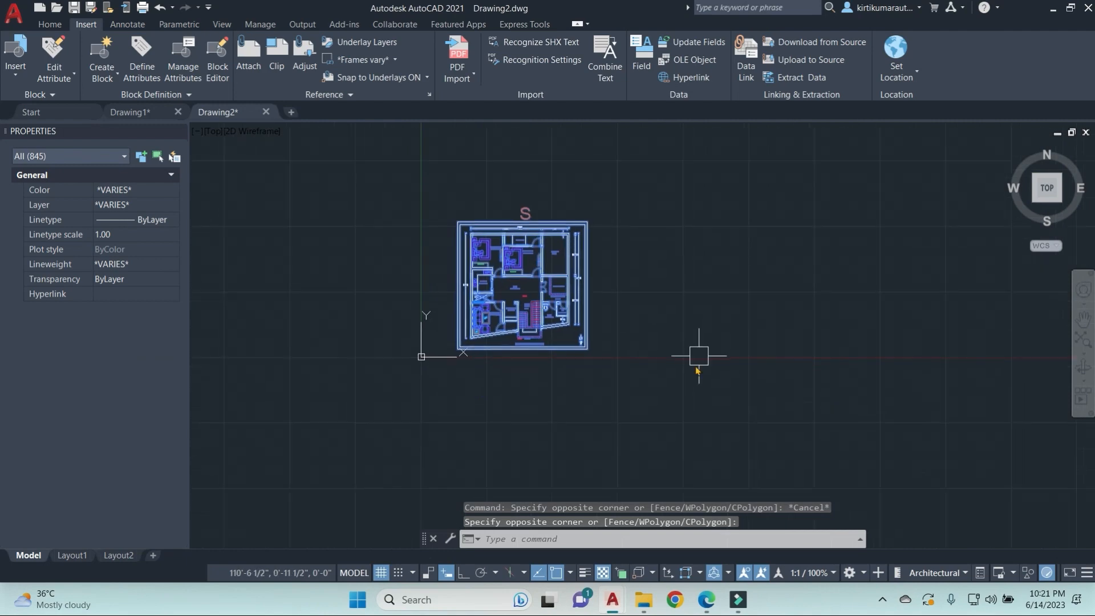
pyautogui.write('m')
pyautogui.press('Return')
pyautogui.click(544, 406)
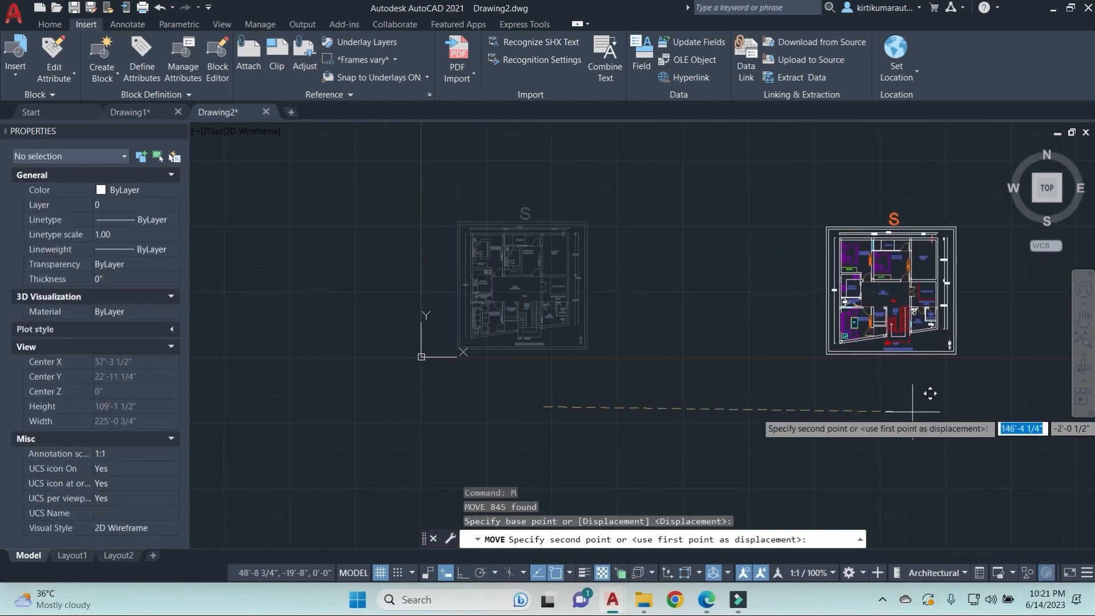
pyautogui.press('F8')
pyautogui.click(907, 406)
pyautogui.press('Escape')
pyautogui.press('Escape')
pyautogui.press('Escape')
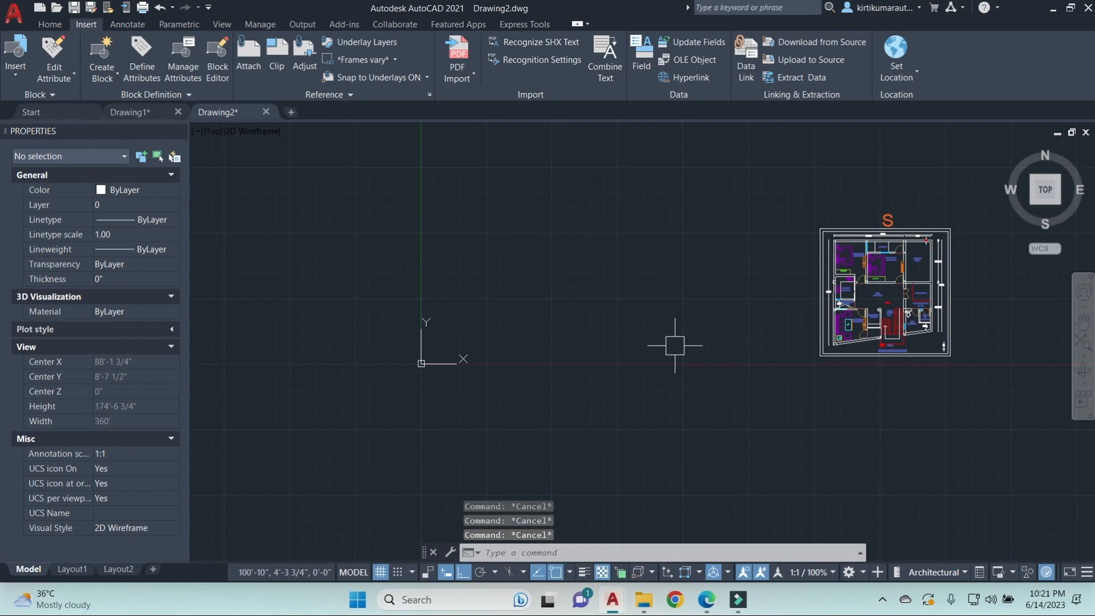
# Step: Attach the B-Model floor plan PDF from the desktop as an underlay at the origin, with scale 1.00 and rotation 0
pyautogui.write('xr')
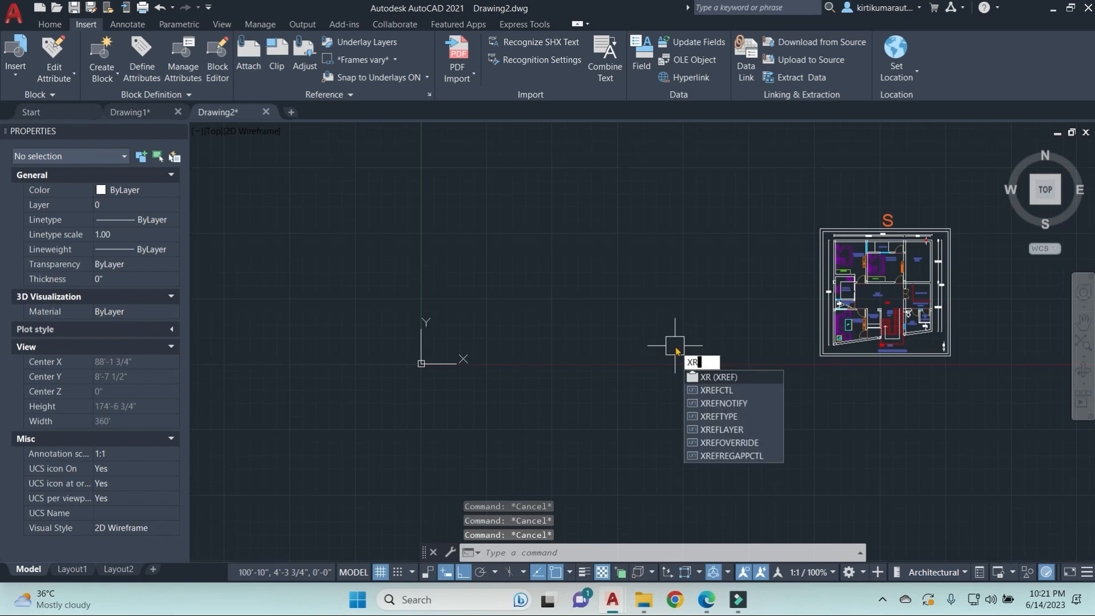
pyautogui.press('Return')
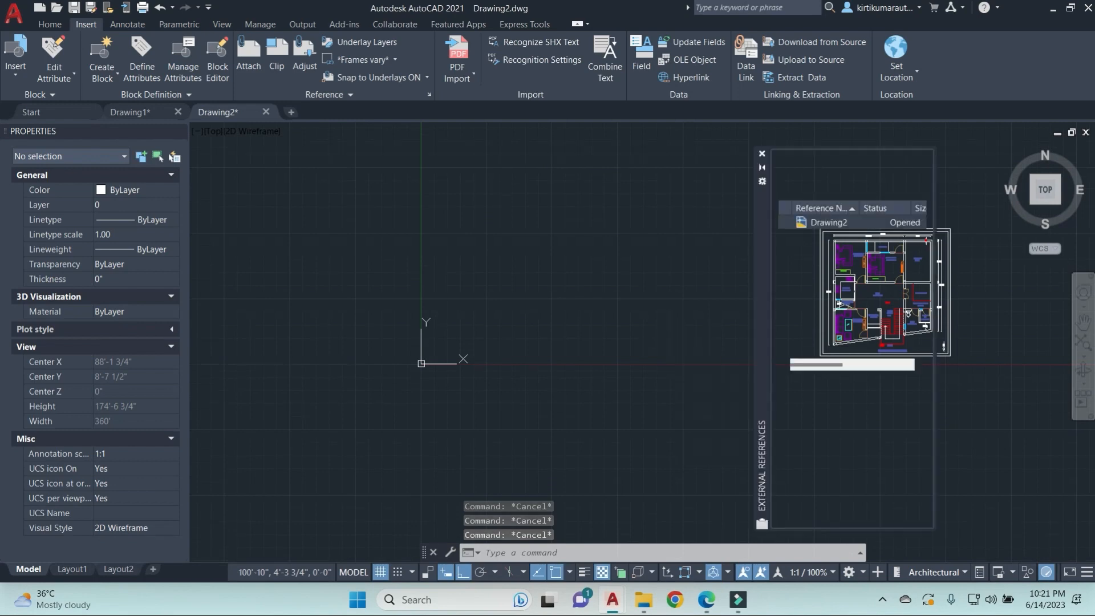
pyautogui.click(798, 166)
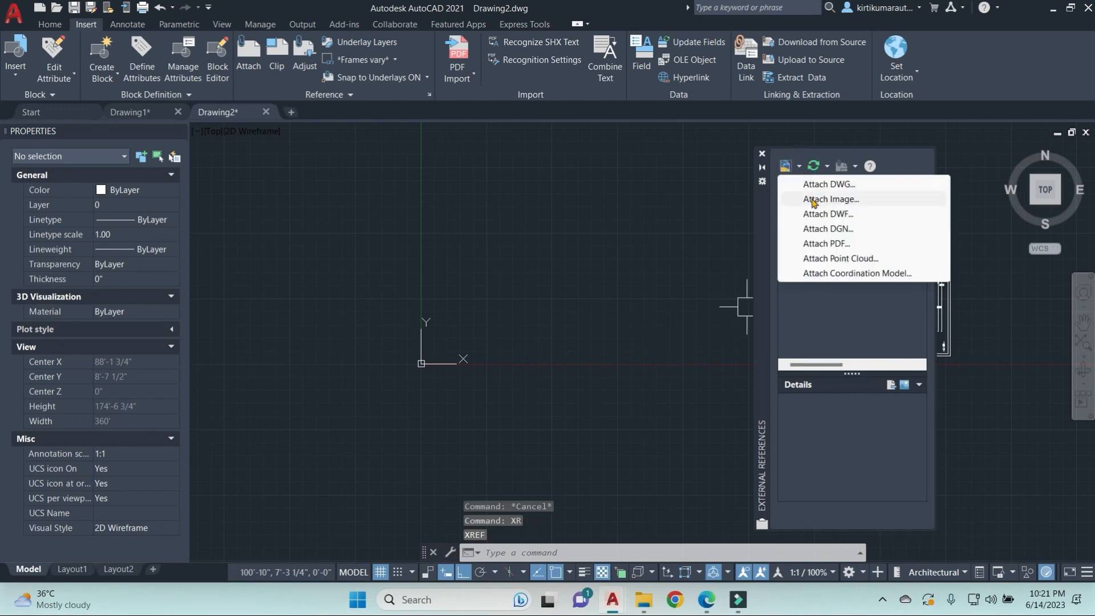
pyautogui.click(831, 244)
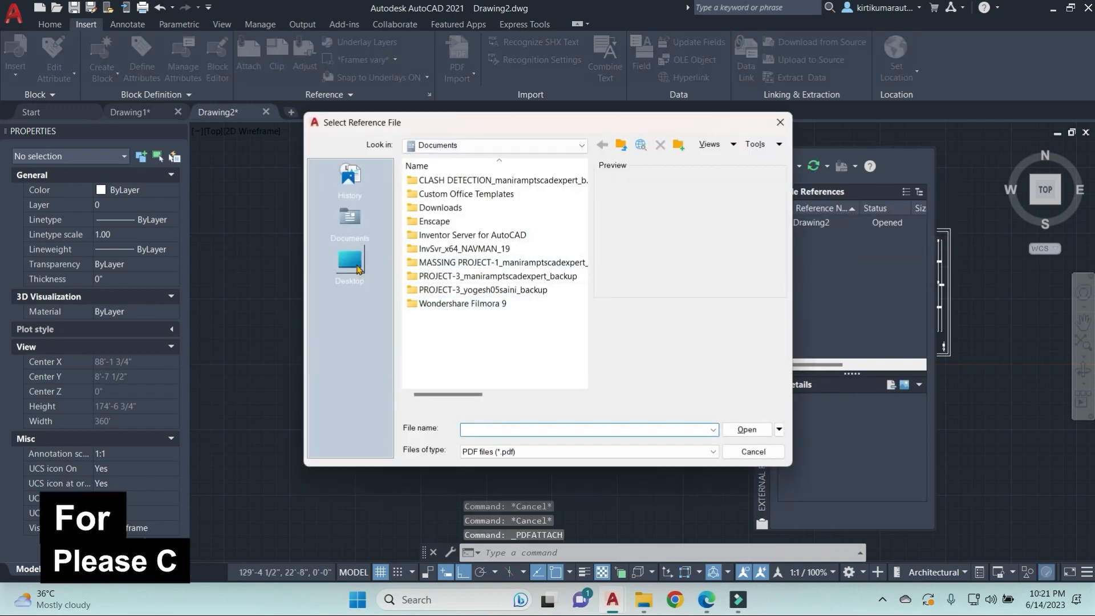
pyautogui.click(350, 262)
pyautogui.click(460, 345)
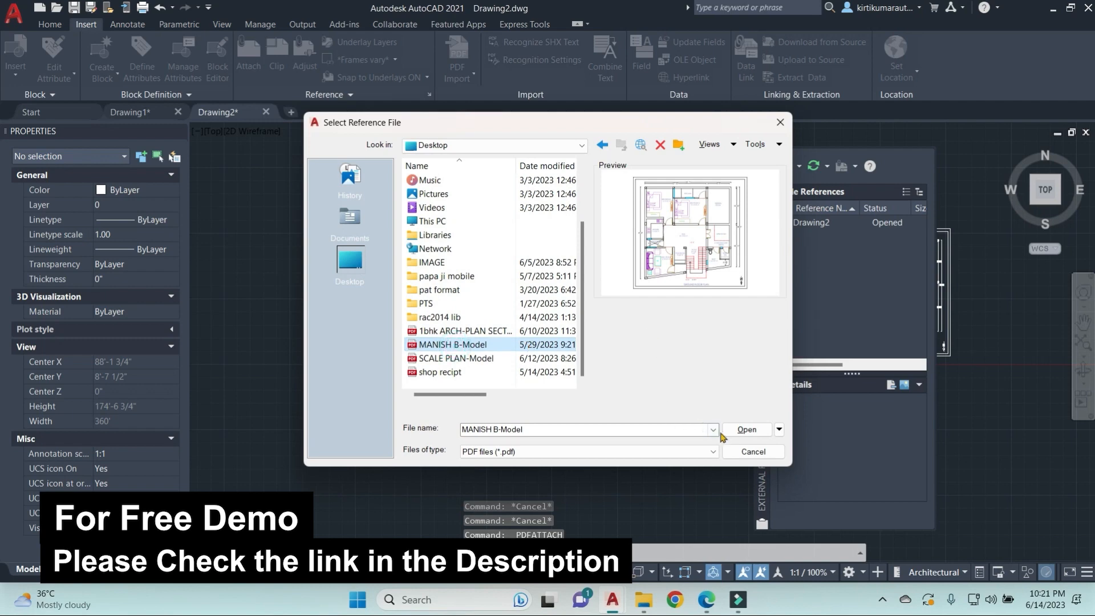
pyautogui.click(752, 431)
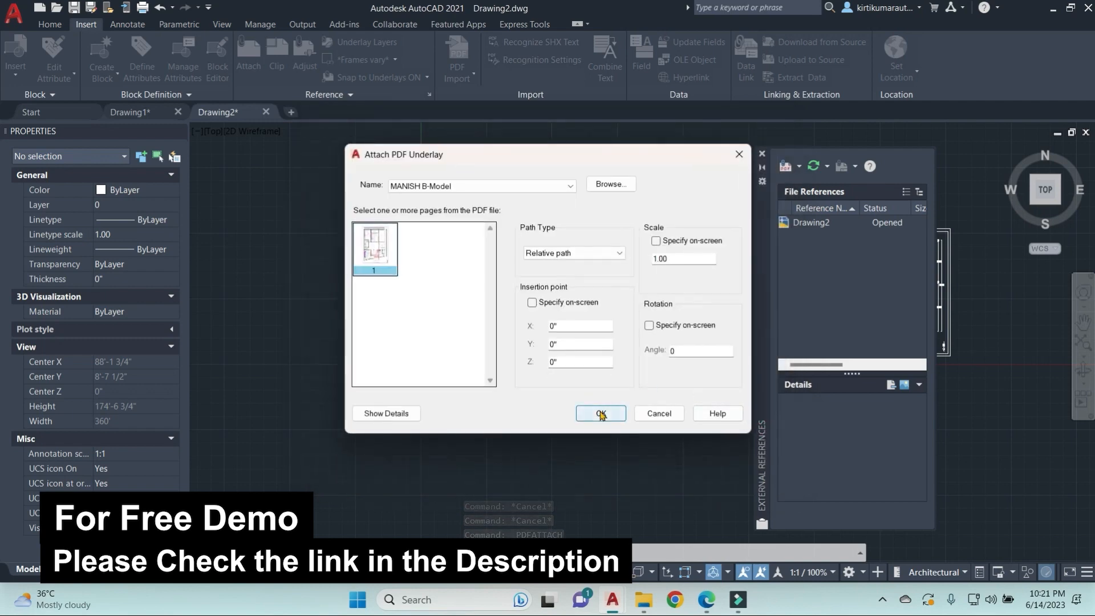
pyautogui.click(596, 411)
# Step: Close the External References palette and clear the selection of the attached underlay
pyautogui.click(544, 222)
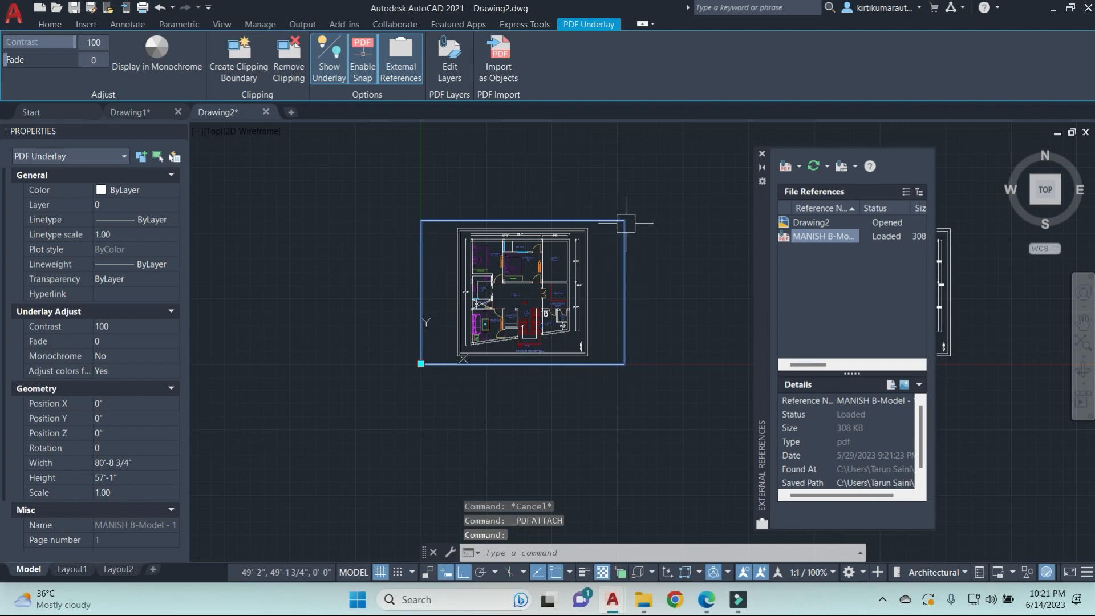
pyautogui.click(762, 154)
pyautogui.press('Escape')
pyautogui.scroll(3, 584, 260)
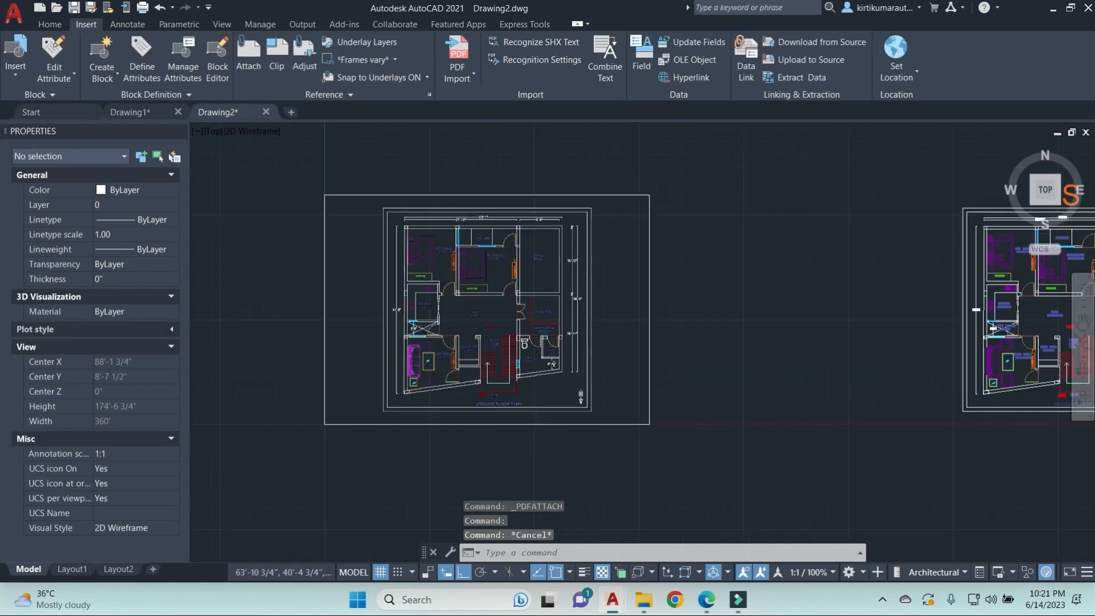
# Step: Set the attached PDF underlay's contrast to 90 and fade to 12, after briefly previewing it in monochrome
pyautogui.click(596, 210)
pyautogui.scroll(-1, 596, 209)
pyautogui.scroll(-2, 634, 277)
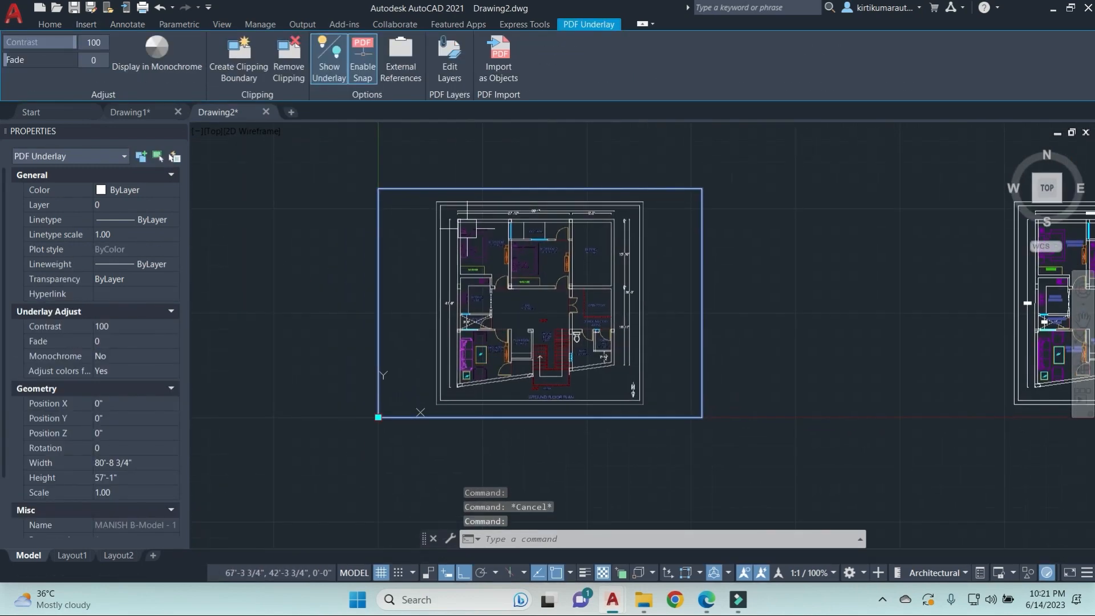
pyautogui.click(162, 57)
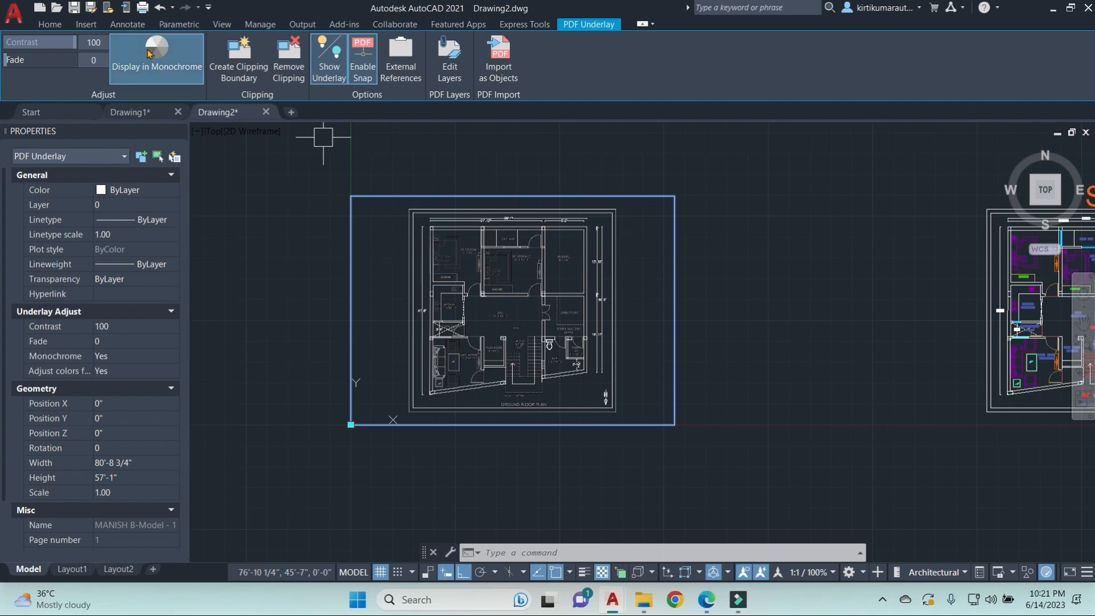
pyautogui.click(157, 60)
pyautogui.moveTo(60, 48)
pyautogui.mouseDown()
pyautogui.moveTo(19, 65)
pyautogui.moveTo(23, 76)
pyautogui.mouseUp()
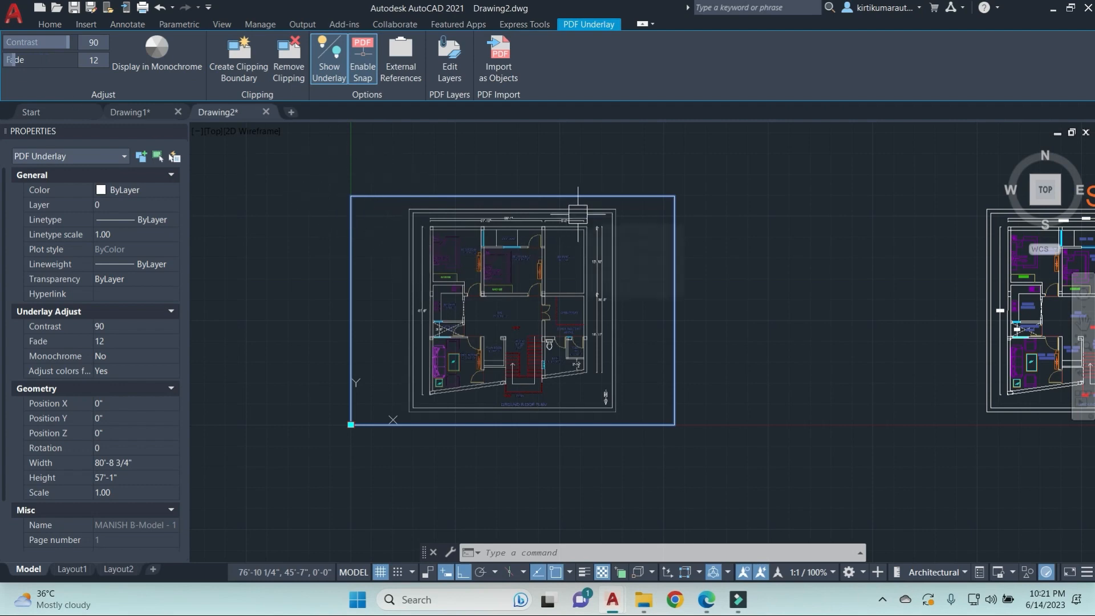
# Step: Clip the PDF underlay with a rectangular boundary of about 56'-6" by 53' just outside the plan's border
pyautogui.click(241, 57)
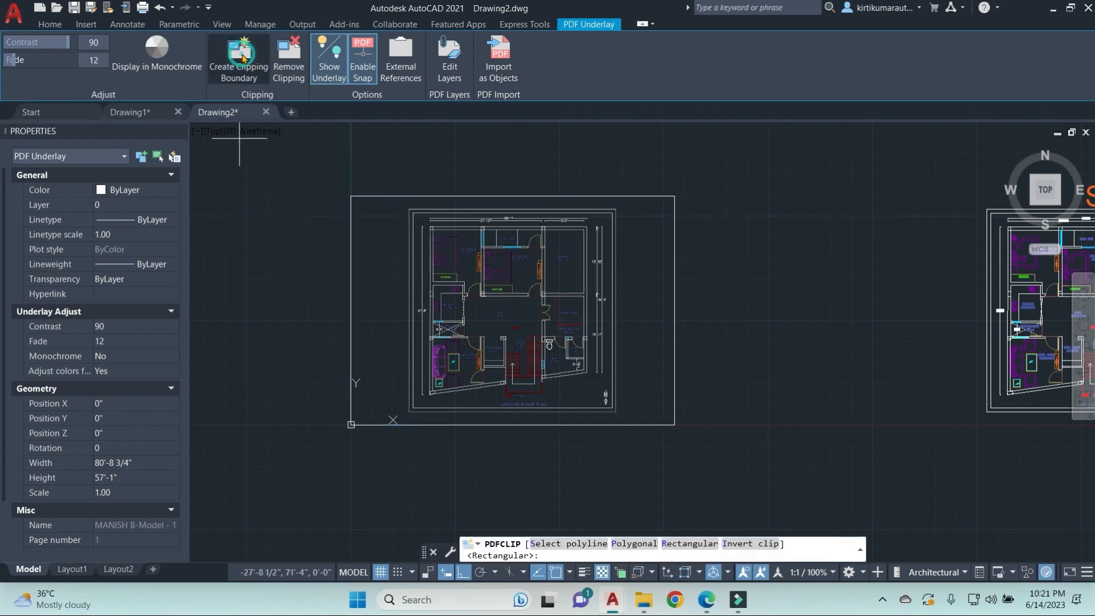
pyautogui.scroll(4, 399, 203)
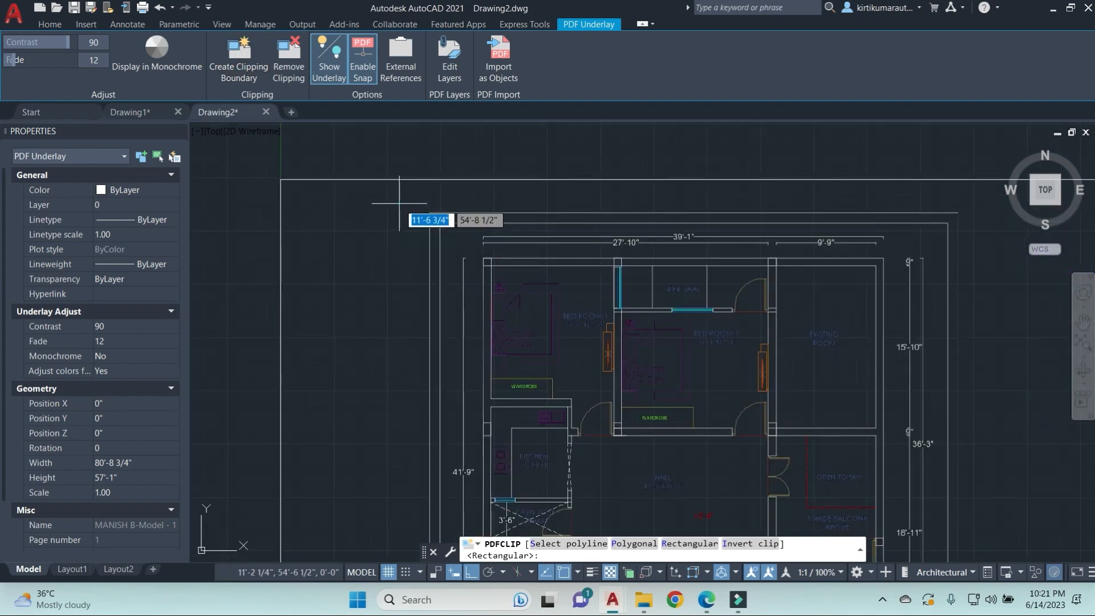
pyautogui.click(399, 203)
pyautogui.scroll(-5, 627, 399)
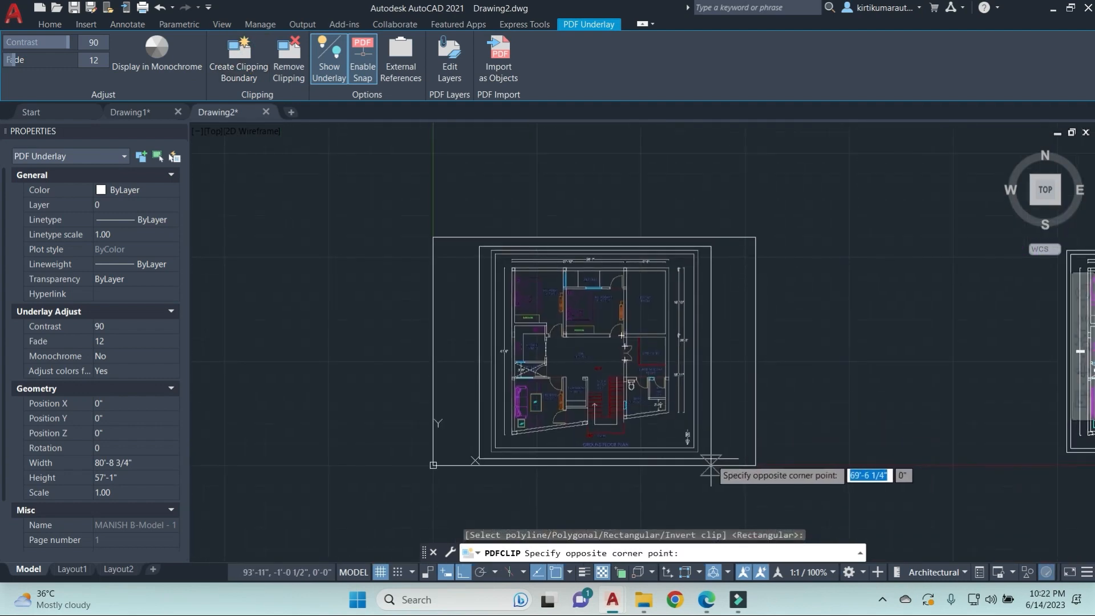
pyautogui.scroll(3, 710, 470)
pyautogui.click(699, 454)
pyautogui.scroll(-5, 720, 365)
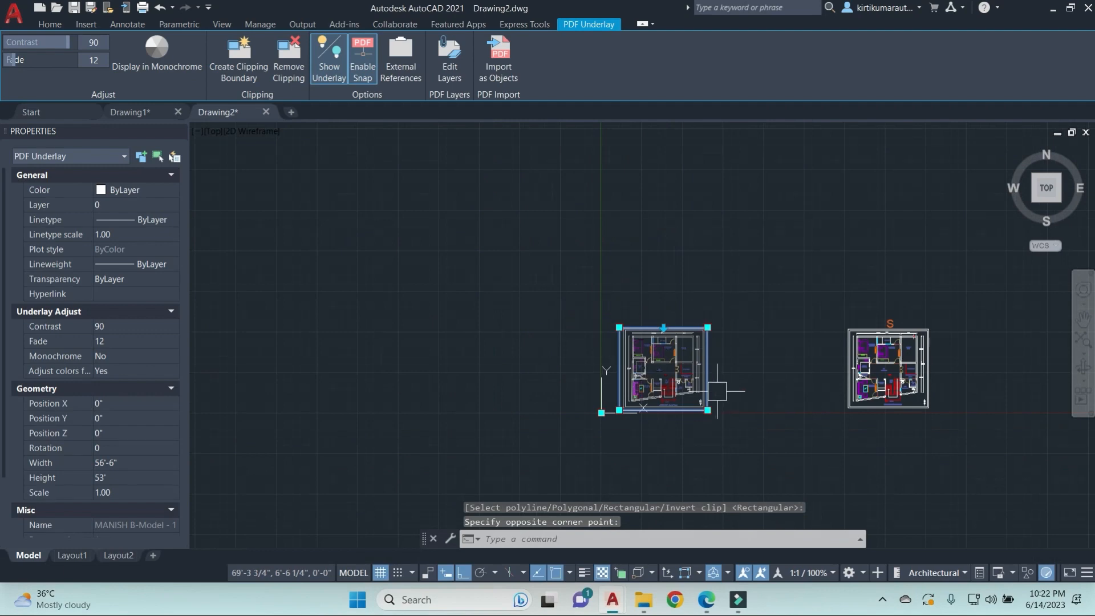
pyautogui.scroll(4, 717, 391)
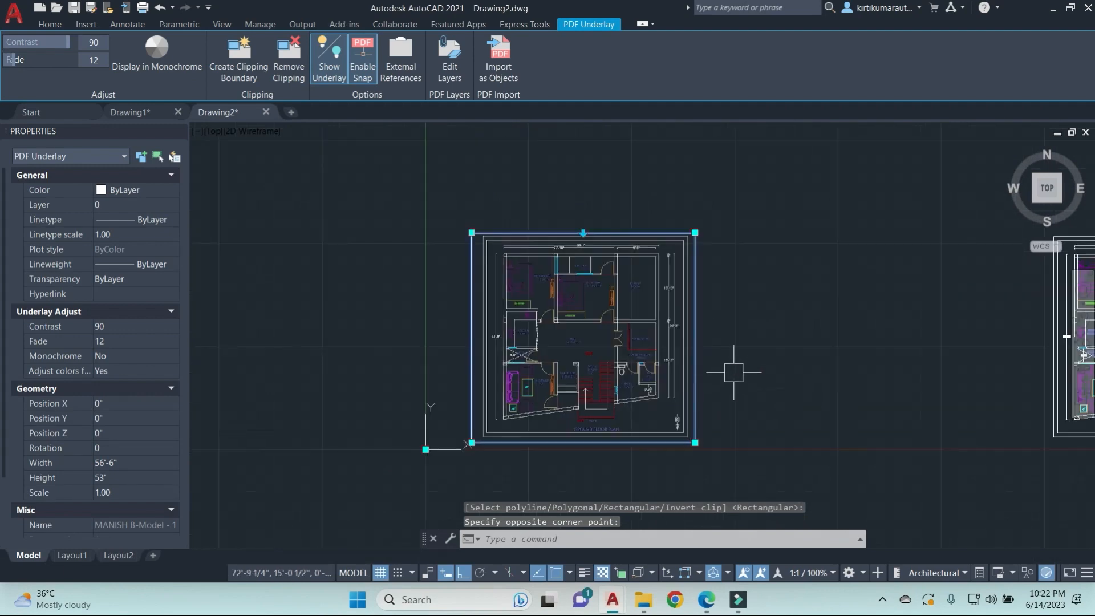
# Step: Hide and redisplay the clipped underlay, and look through the list of its PDF layers
pyautogui.click(340, 67)
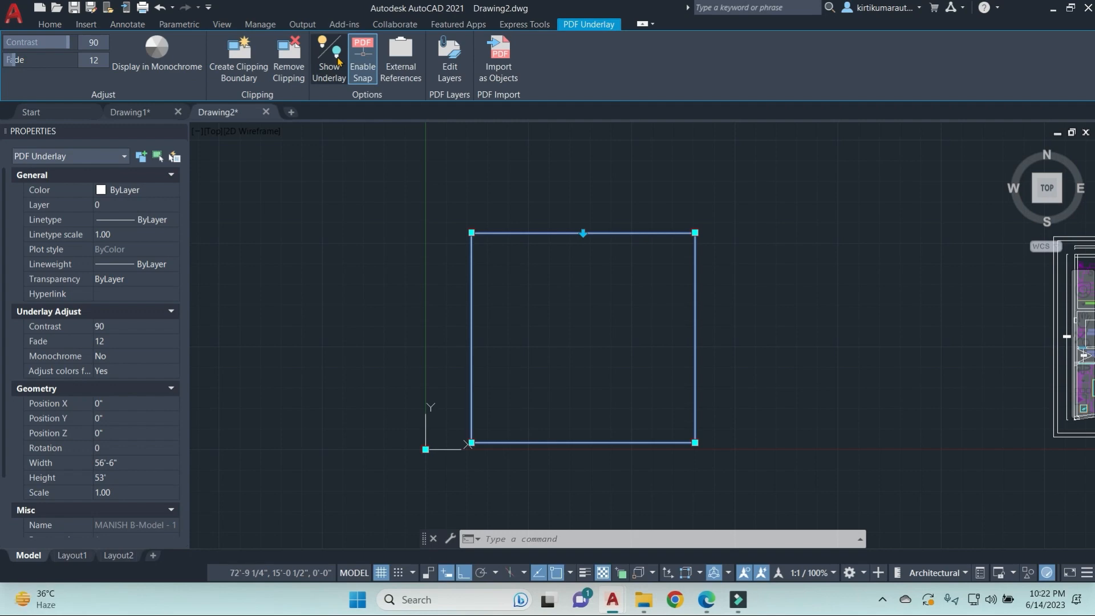
pyautogui.click(340, 61)
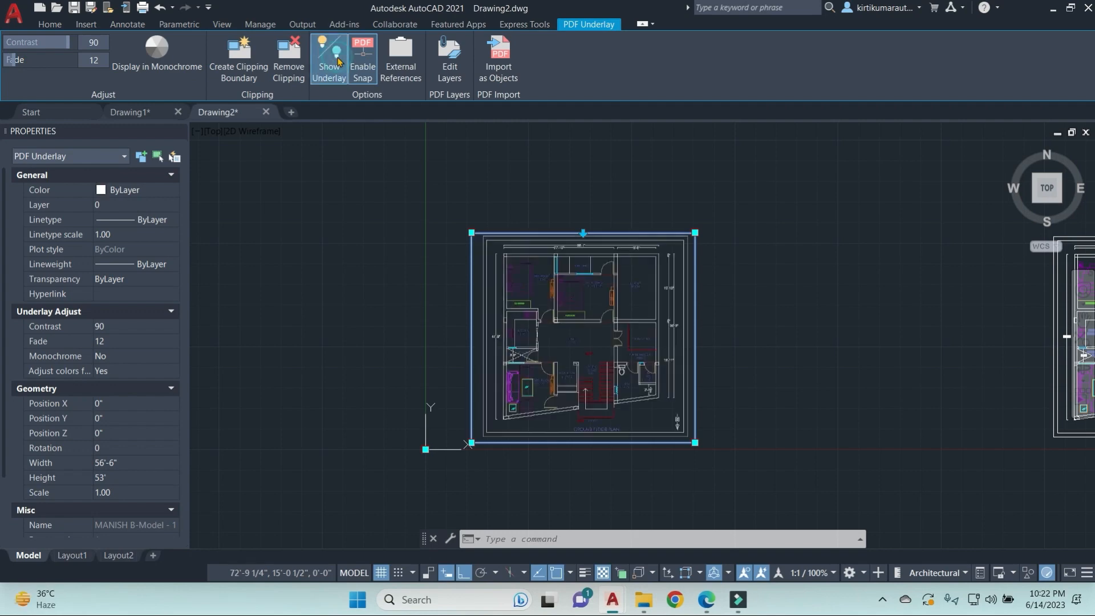
pyautogui.click(446, 45)
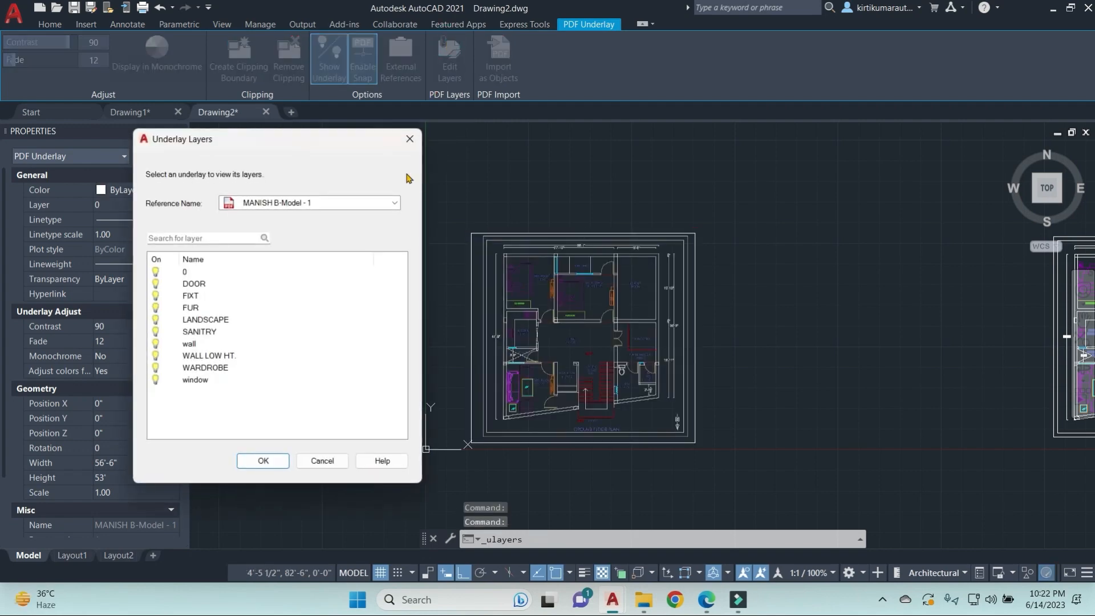
pyautogui.moveTo(302, 143); pyautogui.dragTo(341, 139)
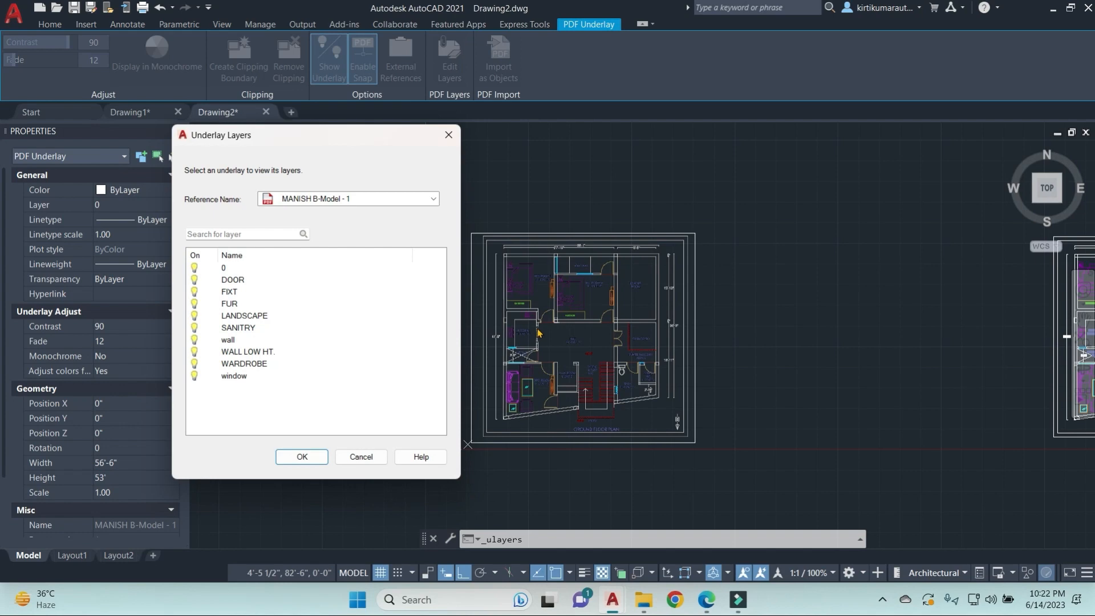
pyautogui.click(448, 134)
# Step: Turn layer 0 of the PDF underlay off and back on to see which plan elements it holds
pyautogui.scroll(5, 547, 318)
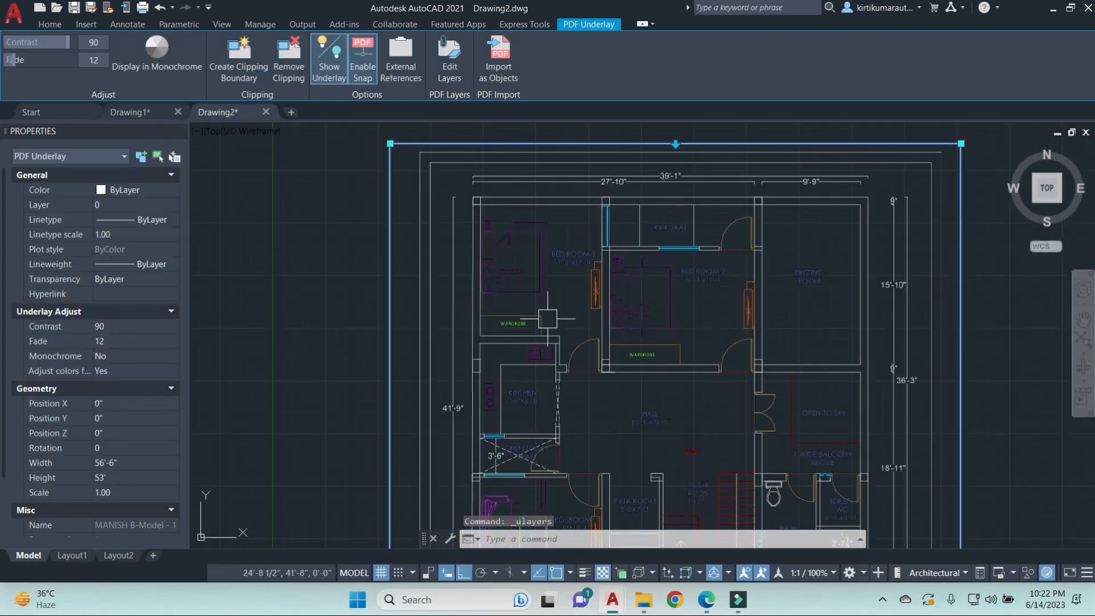
pyautogui.moveTo(548, 318); pyautogui.dragTo(552, 285, button='middle')
pyautogui.scroll(3, 555, 284)
pyautogui.scroll(-4, 553, 278)
pyautogui.moveTo(628, 308)
pyautogui.mouseDown(button='middle')
pyautogui.moveTo(640, 303)
pyautogui.moveTo(630, 286)
pyautogui.mouseUp(button='middle')
pyautogui.scroll(1, 629, 287)
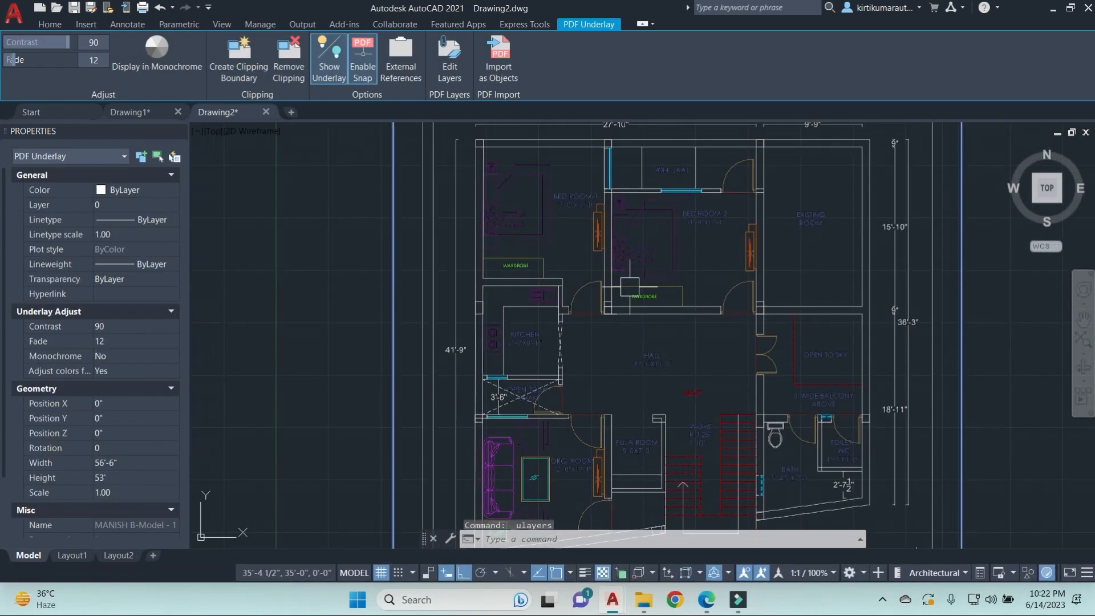
pyautogui.click(449, 52)
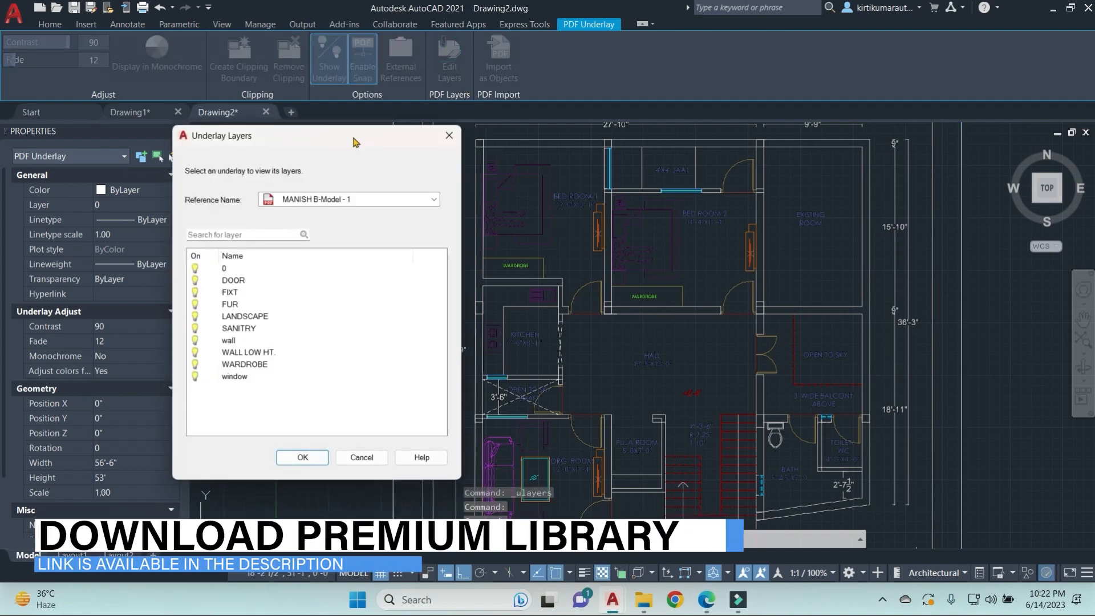
pyautogui.moveTo(353, 141); pyautogui.dragTo(315, 132)
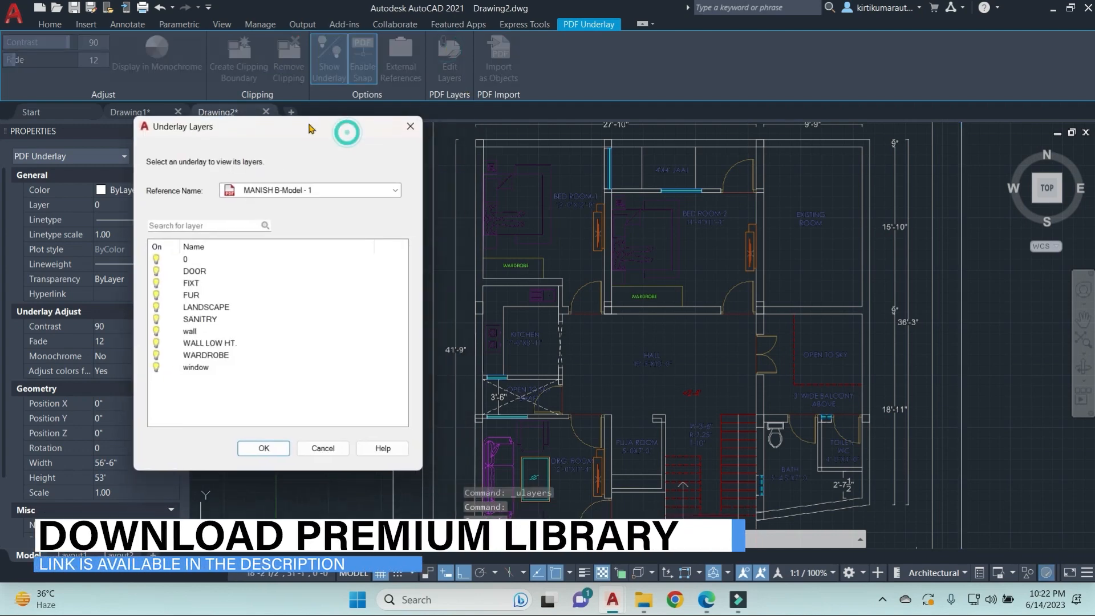
pyautogui.click(155, 259)
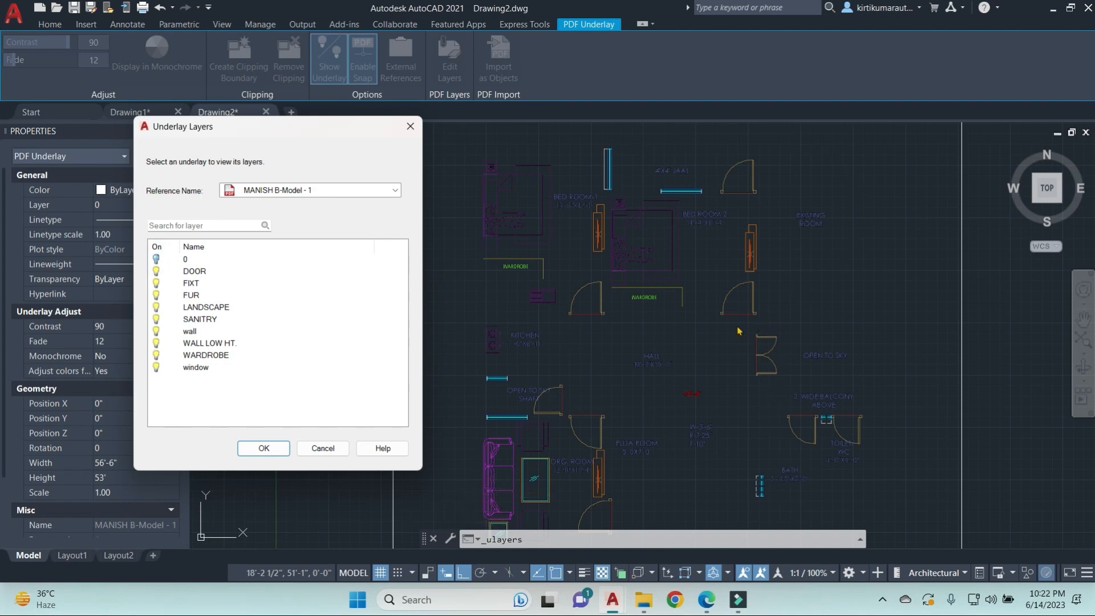
pyautogui.click(156, 259)
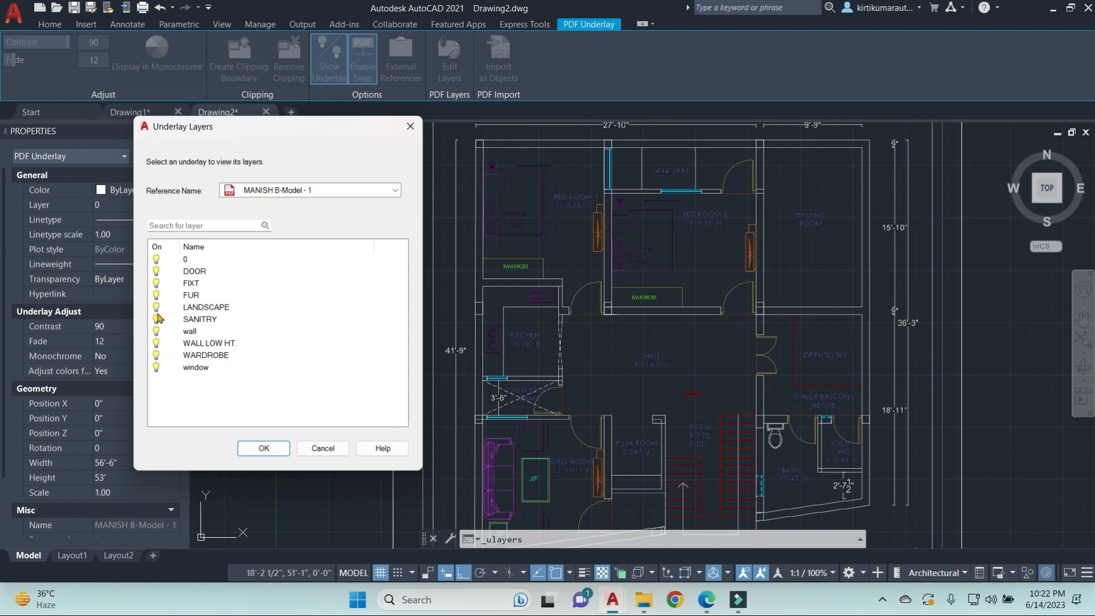
# Step: Toggle the underlay's FUR and FIXT layers off to compare their contents, turn both back on, and accept the layer settings
pyautogui.click(157, 295)
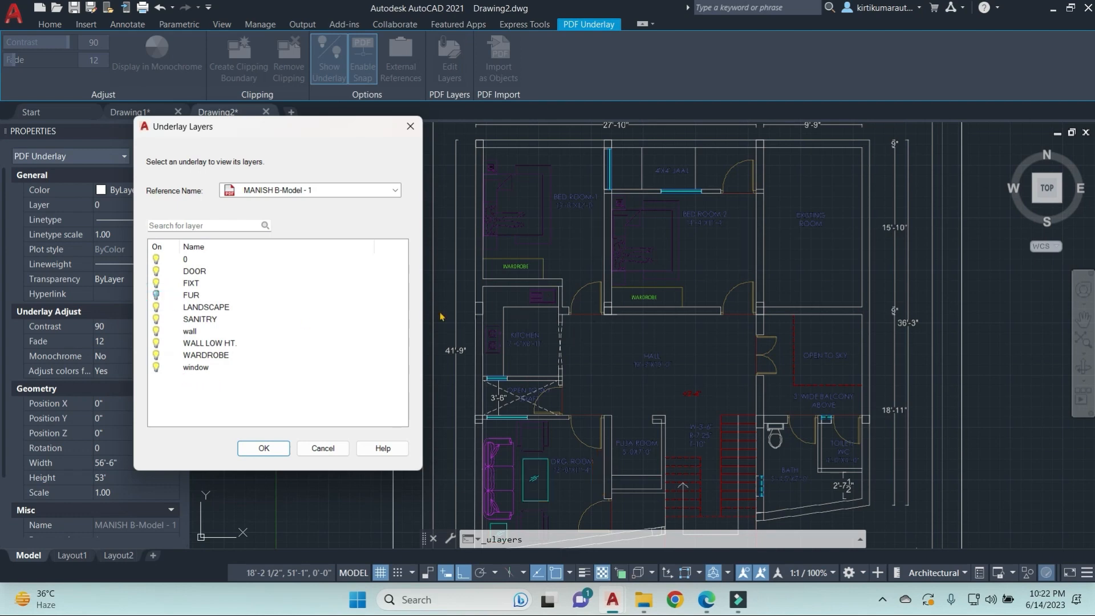
pyautogui.click(156, 295)
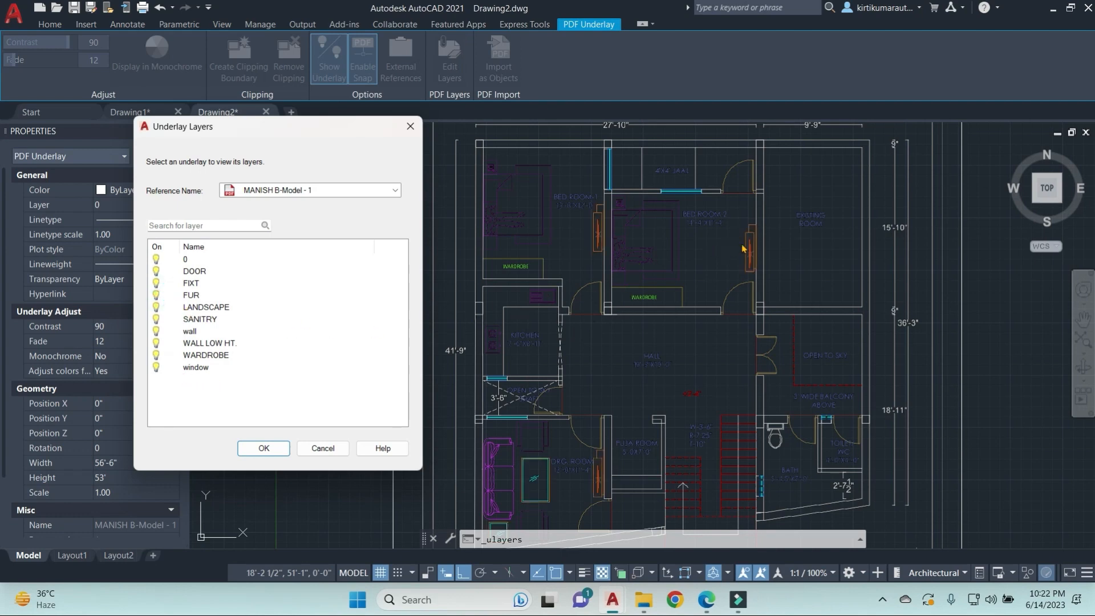
pyautogui.click(157, 296)
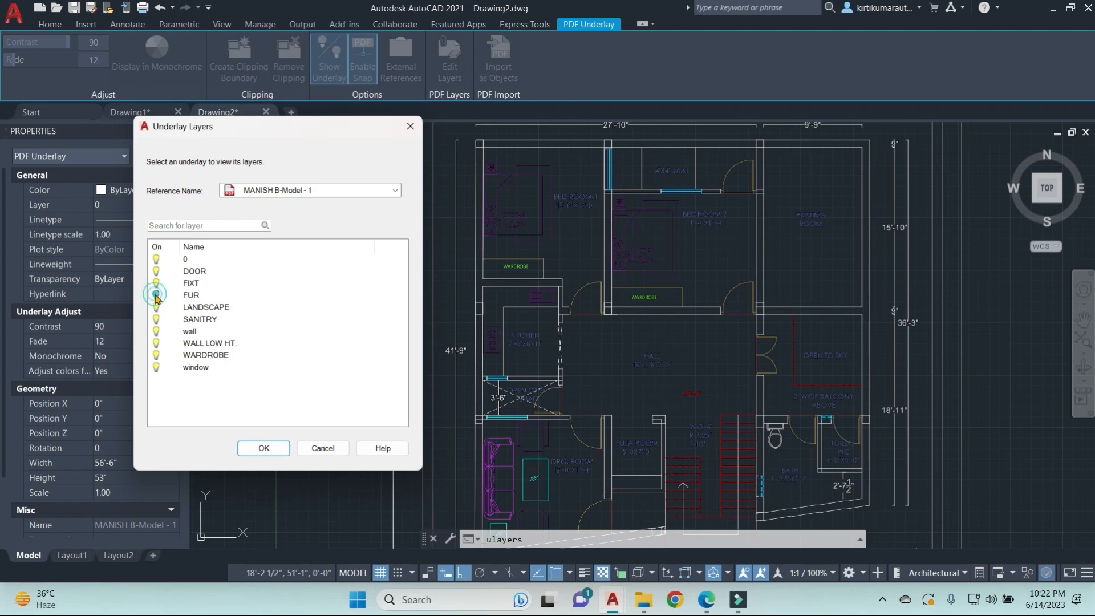
pyautogui.click(155, 281)
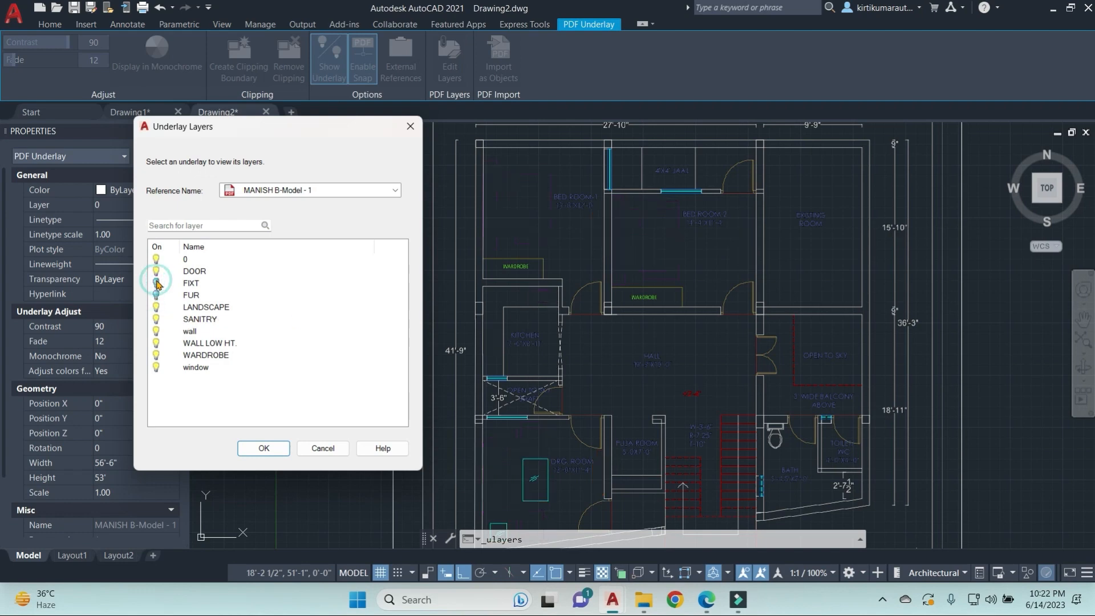
pyautogui.click(156, 280)
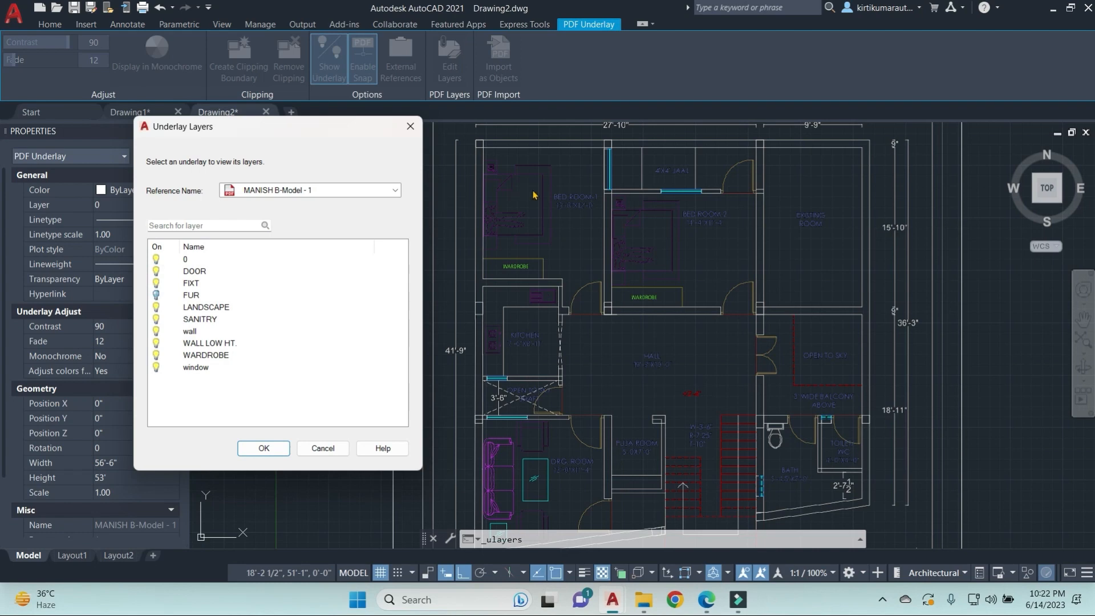
pyautogui.click(156, 283)
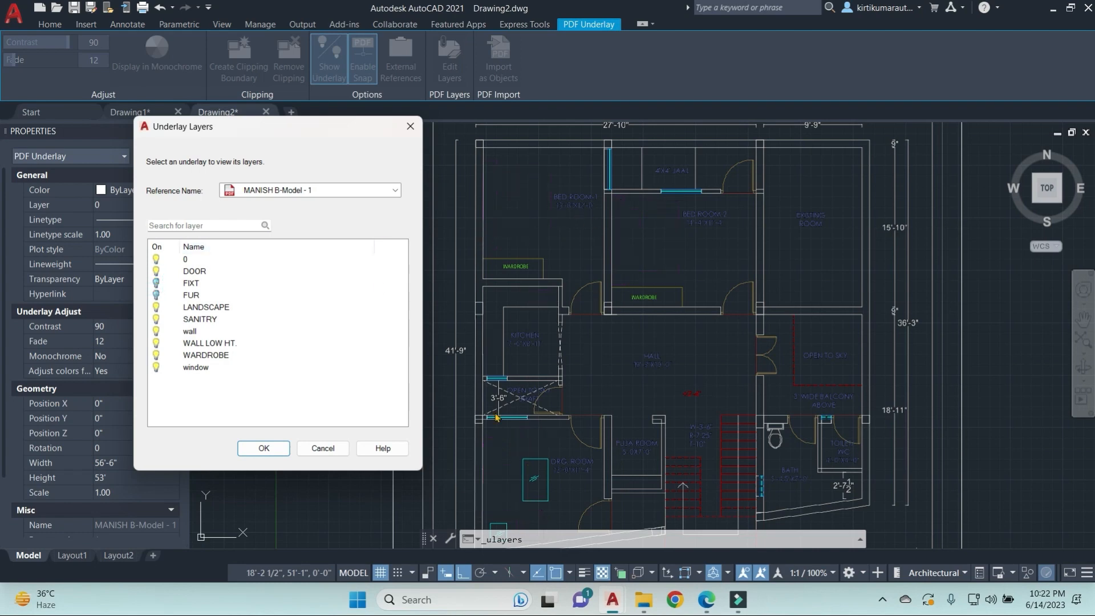
pyautogui.click(156, 283)
pyautogui.click(156, 295)
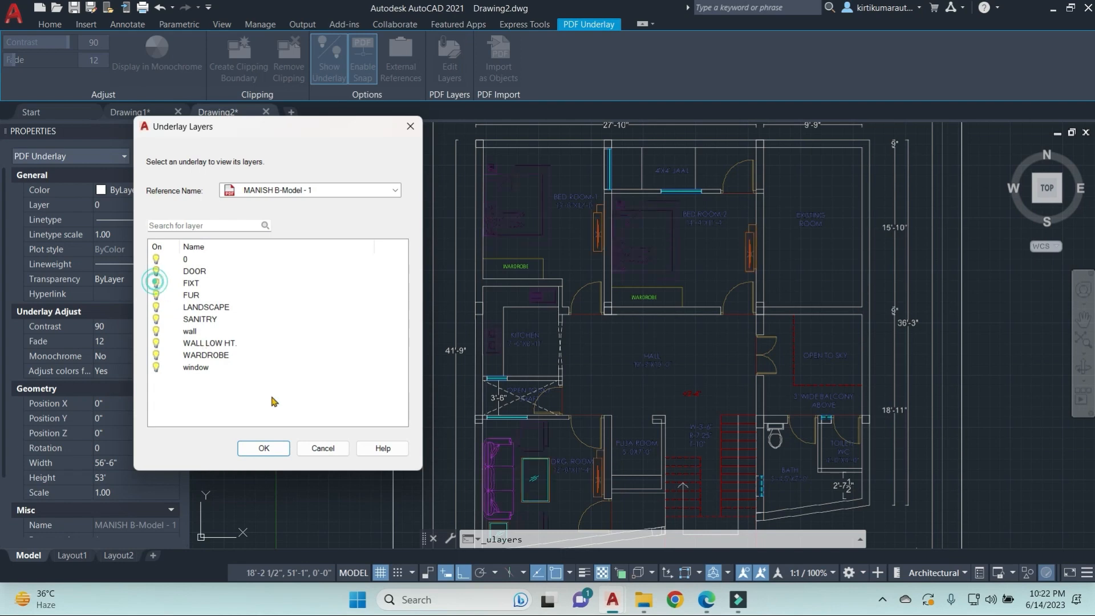
pyautogui.click(264, 448)
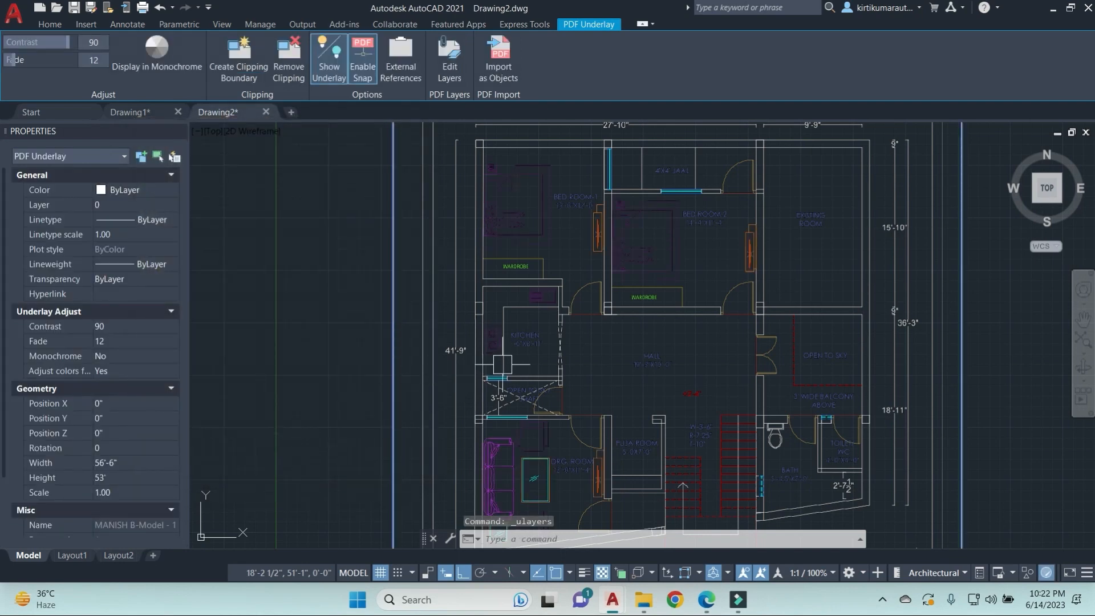
pyautogui.scroll(-5, 541, 342)
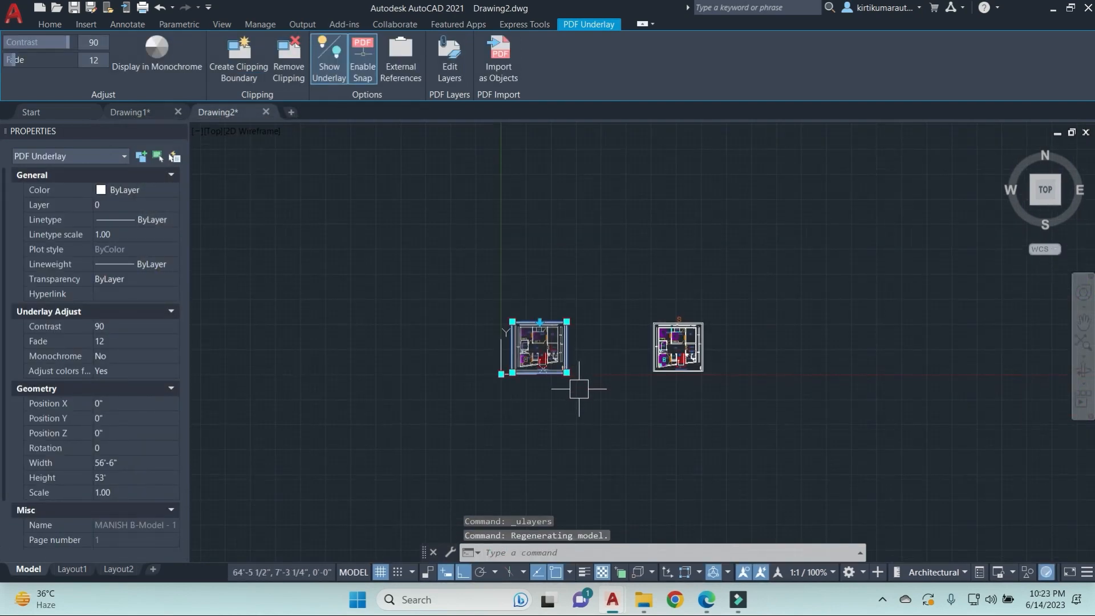
# Step: Move the clipped PDF underlay horizontally westward, clear of the drawing origin and farther from the imported plan
pyautogui.click(581, 393)
pyautogui.click(494, 293)
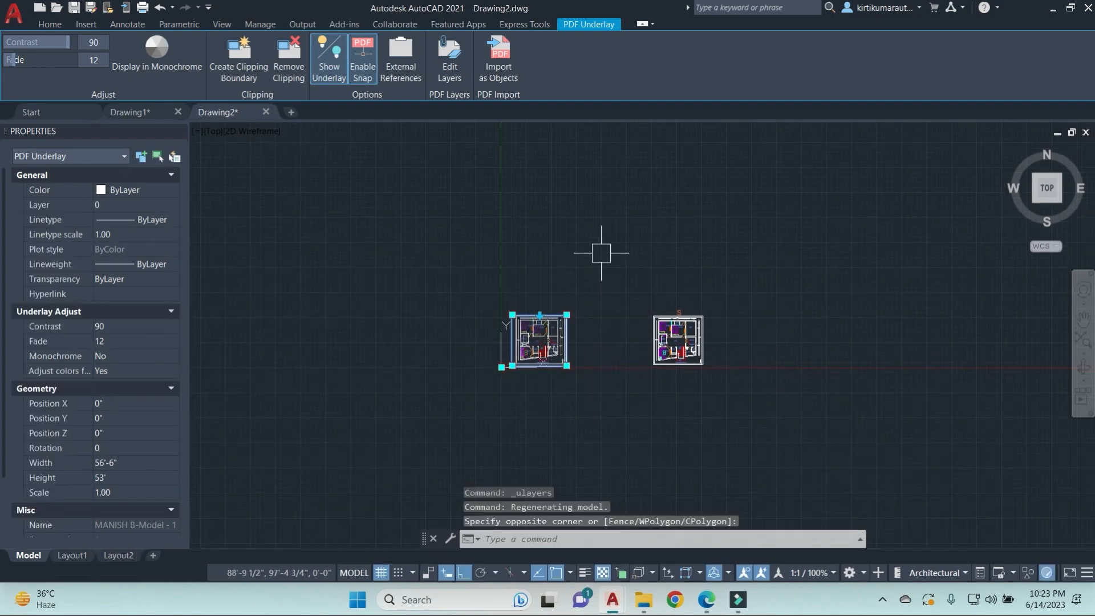
pyautogui.write('m')
pyautogui.press('Return')
pyautogui.click(627, 244)
pyautogui.click(491, 246)
pyautogui.press('Escape')
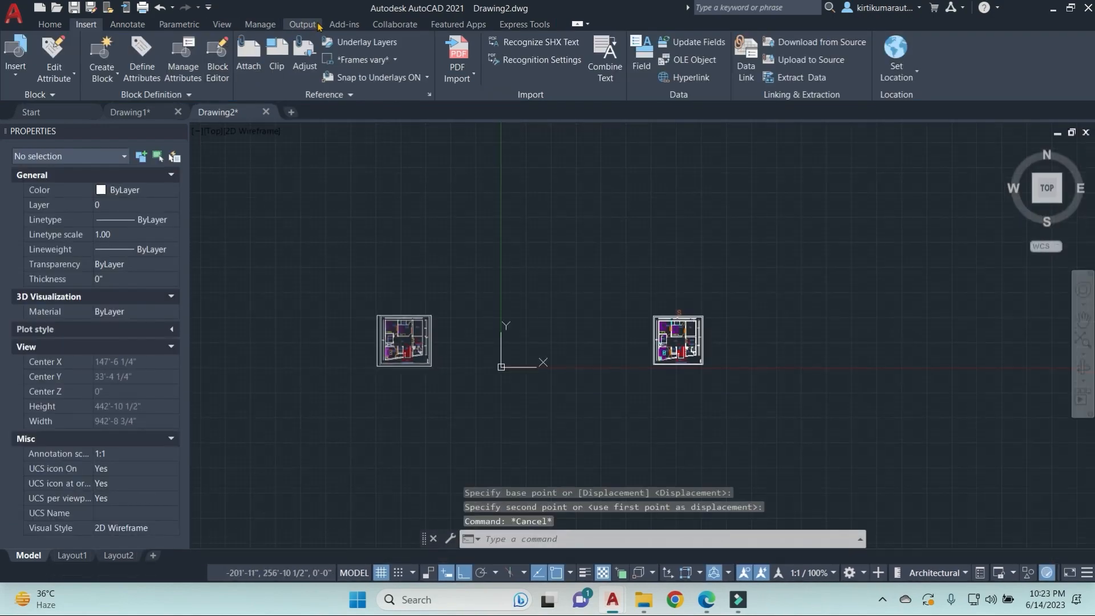
# Step: Preview the PDF files on the Desktop and import page 1 of SCALE PLAN-Model as drawing objects
pyautogui.click(457, 71)
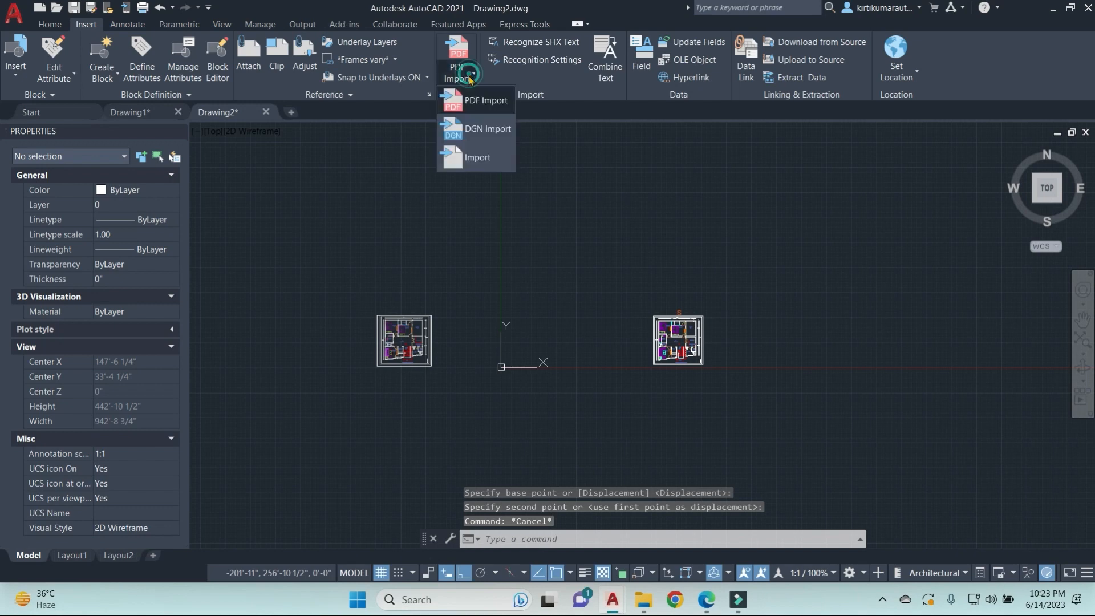
pyautogui.click(465, 100)
pyautogui.scroll(-2, 457, 229)
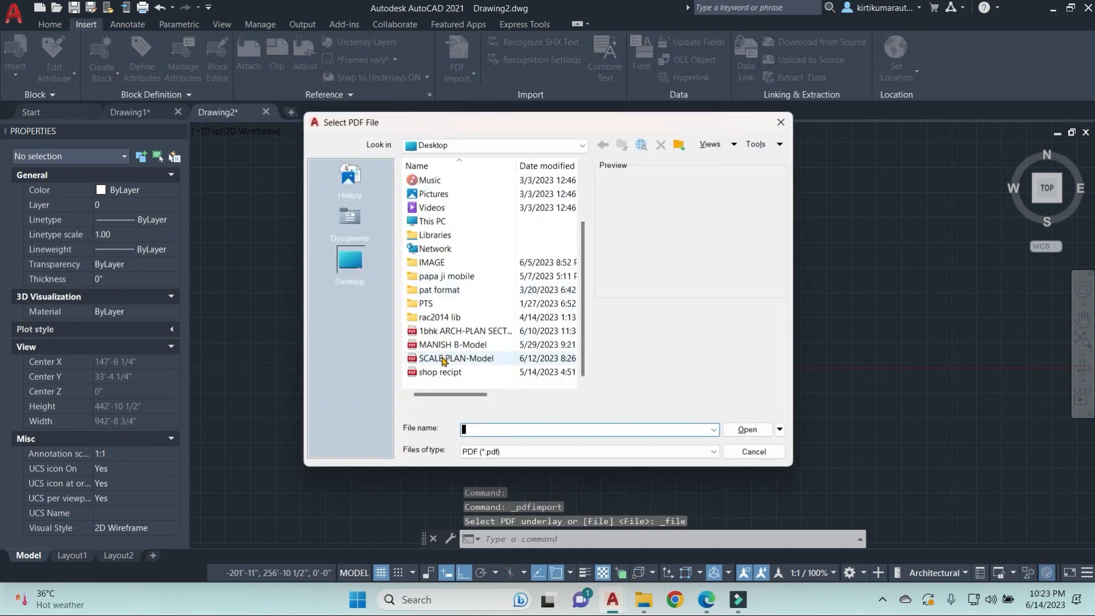
pyautogui.click(440, 371)
pyautogui.click(436, 330)
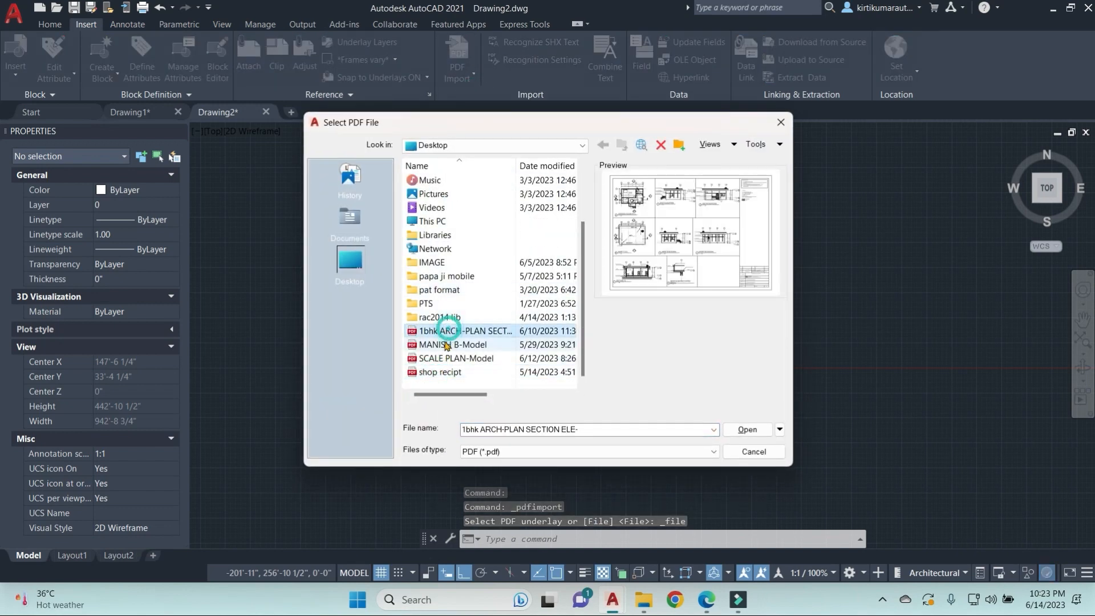
pyautogui.click(437, 345)
pyautogui.click(440, 361)
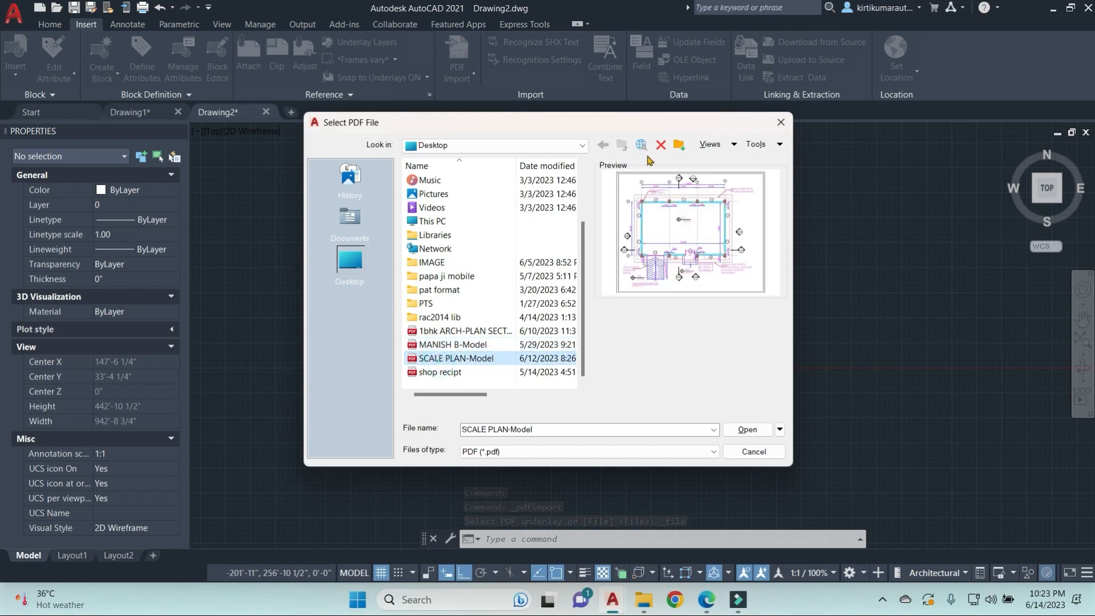
pyautogui.click(743, 431)
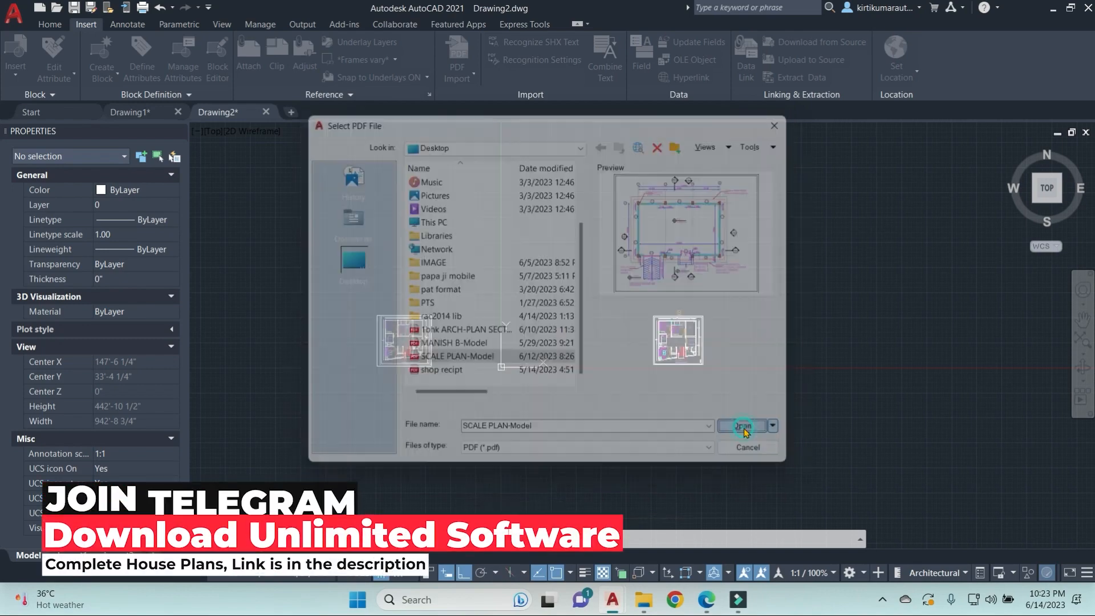
pyautogui.click(667, 457)
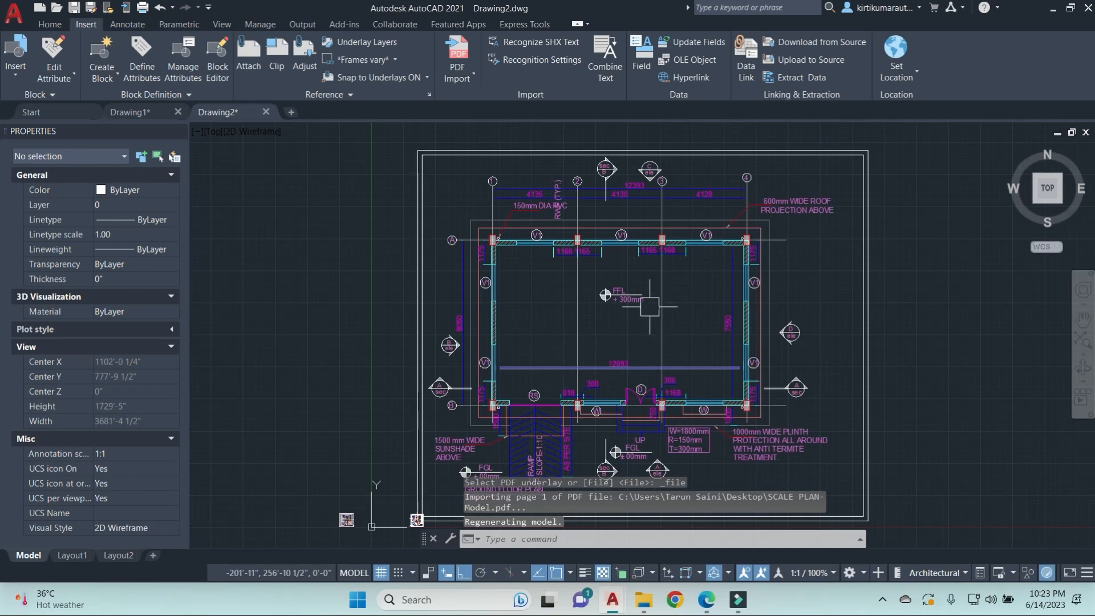
# Step: Examine the imported scale plan, including the dimensions between grid lines 3 and 4 and its size beside the earlier plans
pyautogui.scroll(-2, 838, 365)
pyautogui.moveTo(839, 365)
pyautogui.mouseDown(button='middle')
pyautogui.moveTo(922, 384)
pyautogui.moveTo(812, 383)
pyautogui.mouseUp(button='middle')
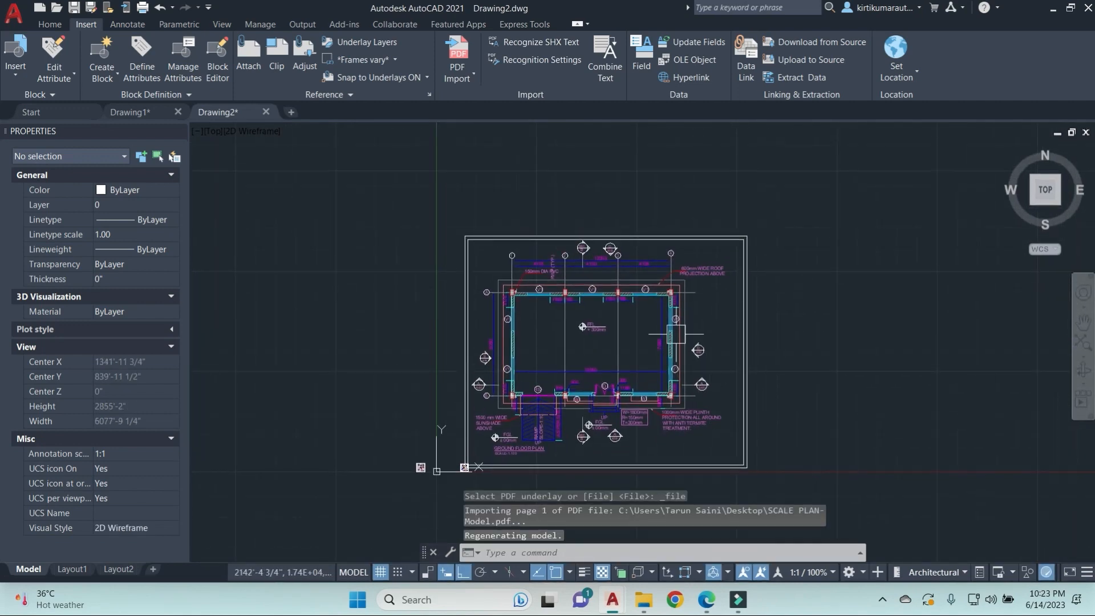
pyautogui.scroll(6, 703, 313)
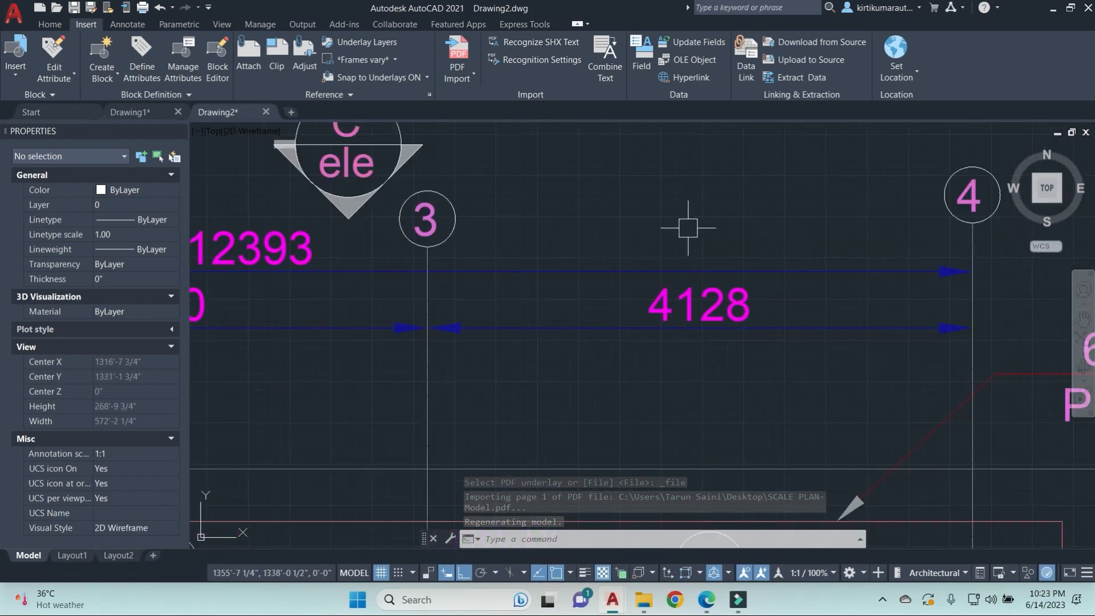
pyautogui.scroll(-5, 736, 326)
pyautogui.scroll(-5, 735, 329)
pyautogui.moveTo(806, 403); pyautogui.dragTo(709, 403, button='middle')
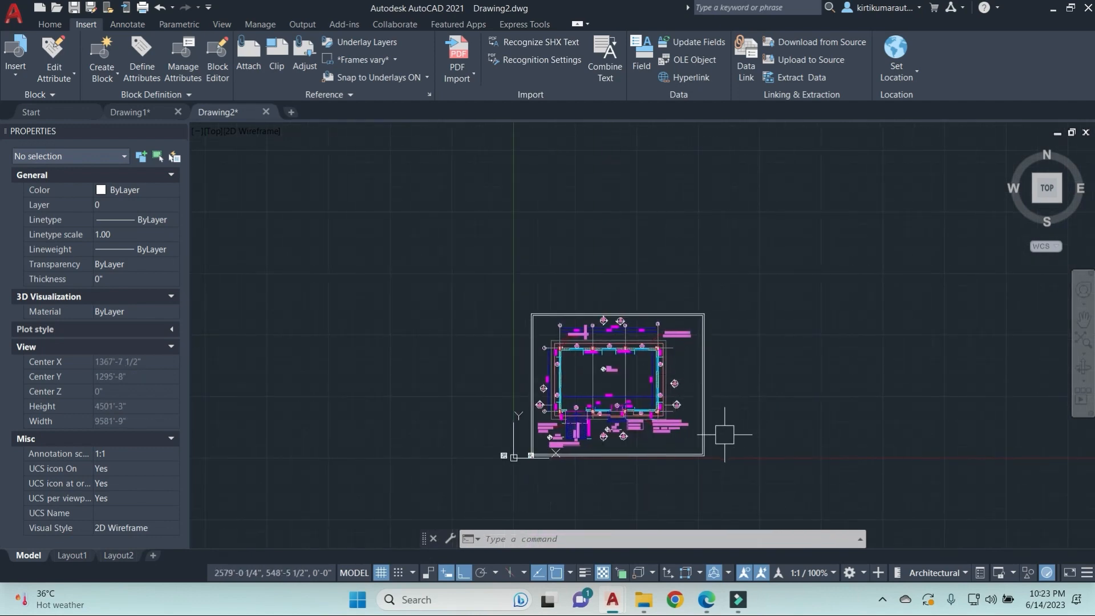
pyautogui.moveTo(718, 434); pyautogui.dragTo(692, 416, button='middle')
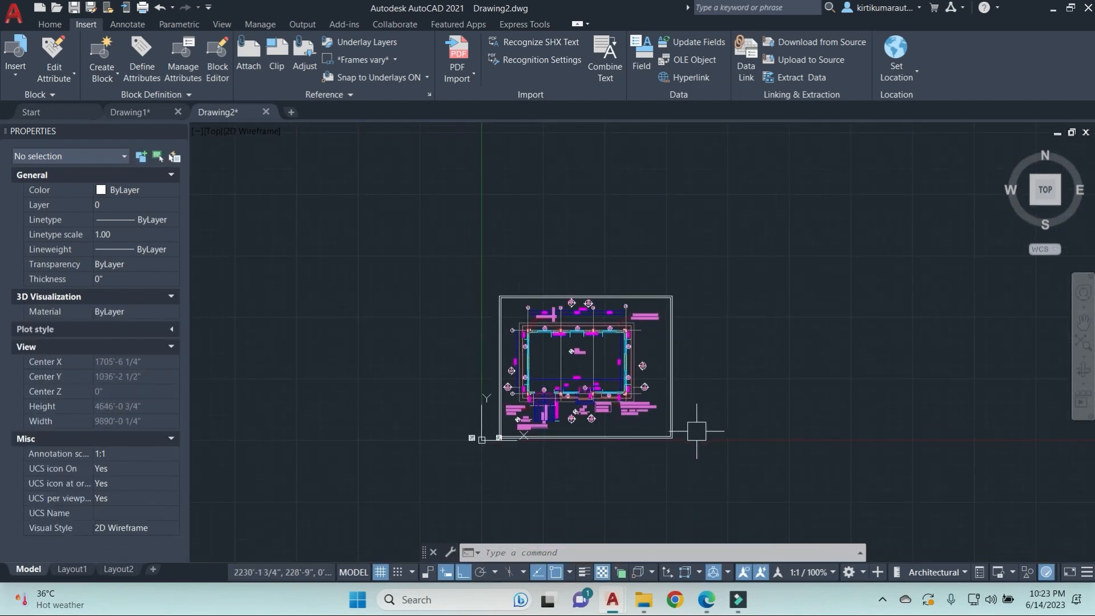
pyautogui.click(485, 260)
pyautogui.press('Escape')
pyautogui.press('Escape')
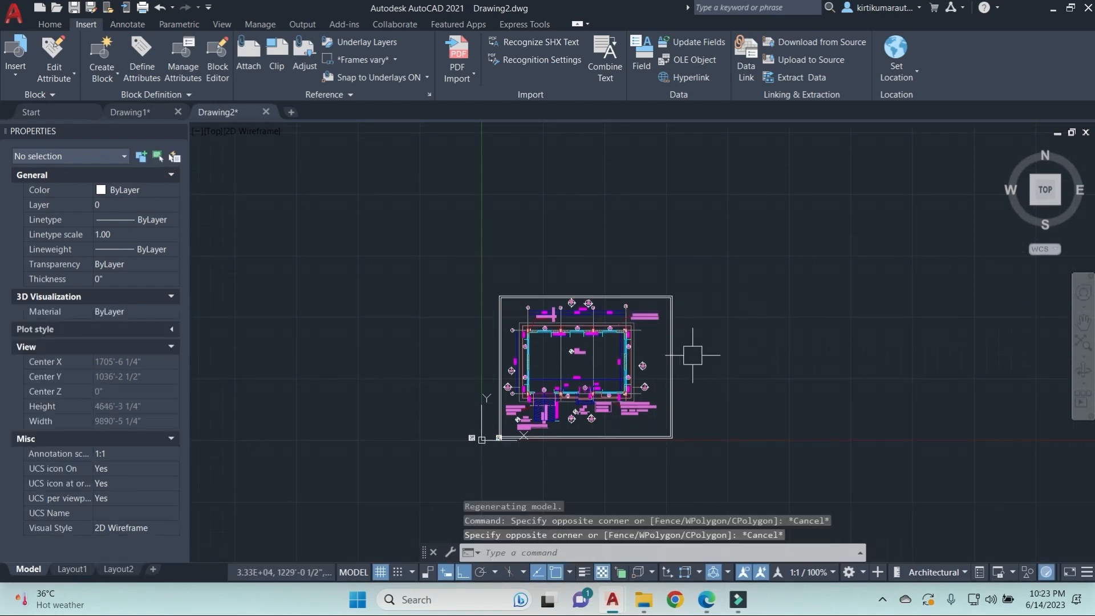
pyautogui.scroll(4, 688, 411)
pyautogui.scroll(-4, 688, 411)
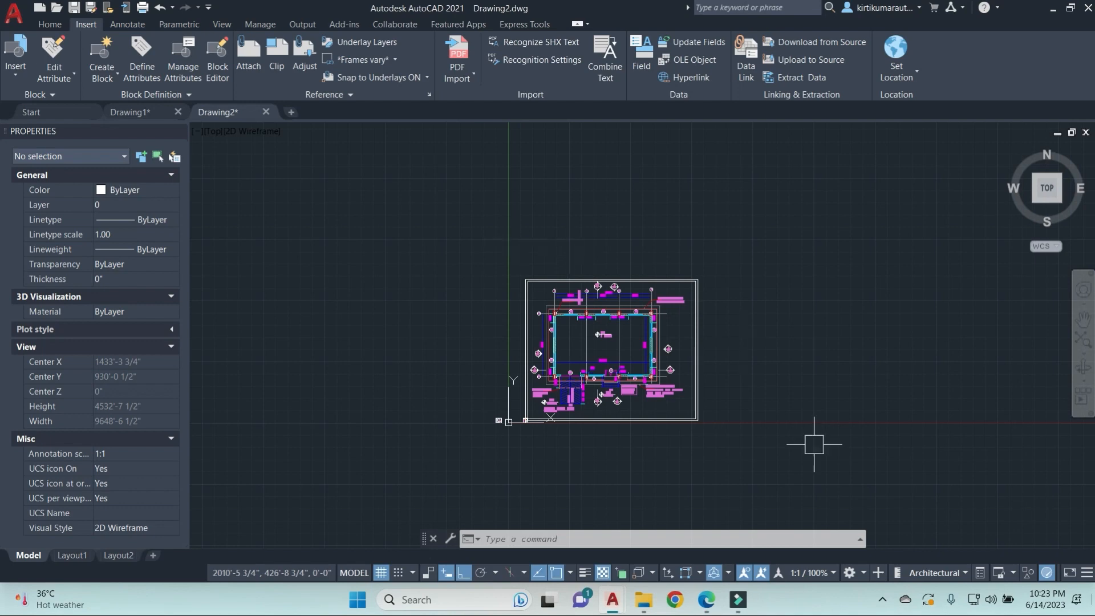
pyautogui.click(51, 27)
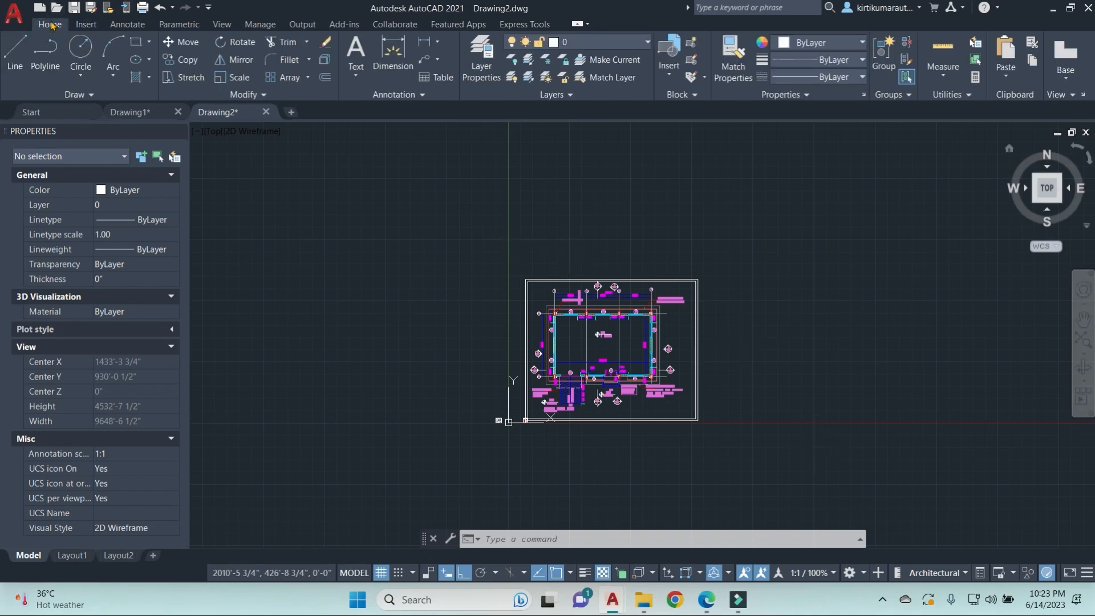